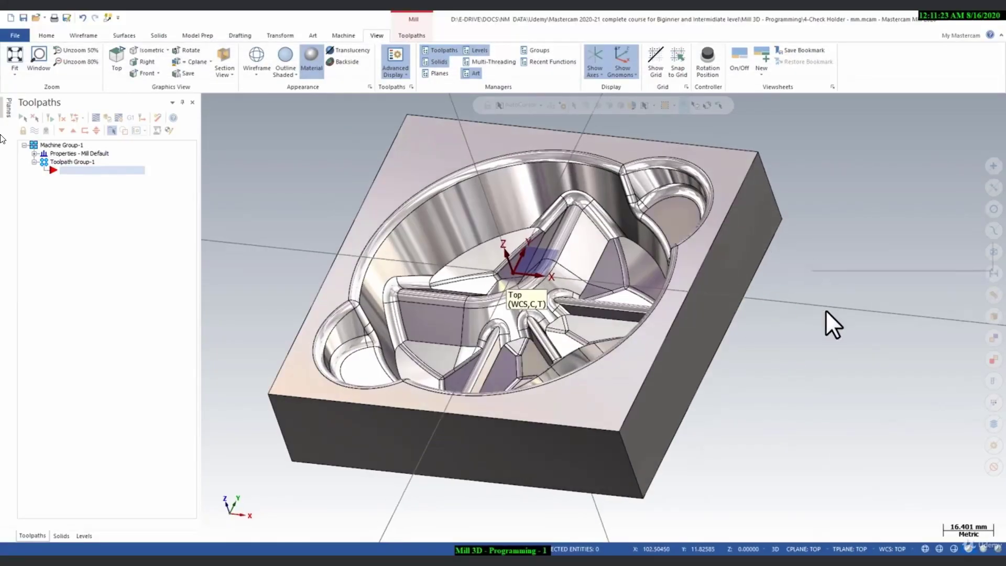
Show the check holder part in Isometric (WCS) and return from the slide show to Mastercam
{"action": "right_click", "coordinate": [831, 321]}
{"action": "left_click", "coordinate": [838, 368]}
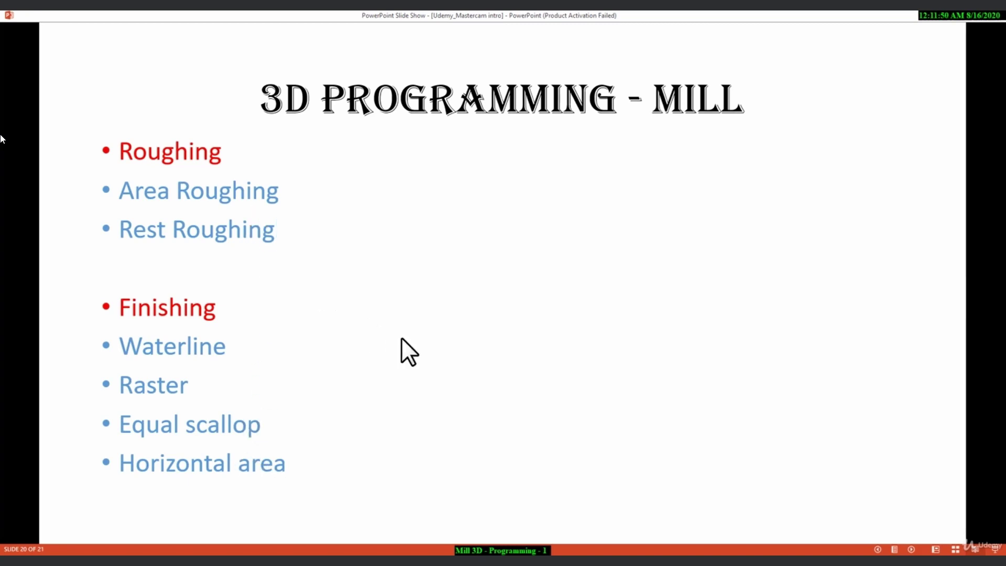
{"action": "key", "text": "alt+Tab"}
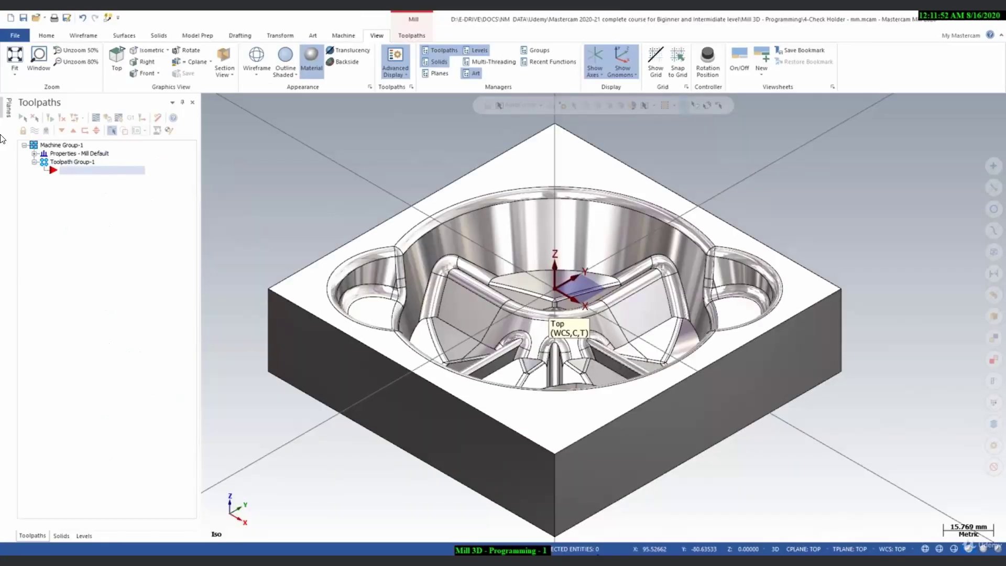
Set the part to a straight Top (WCS) view, zoomed in, with the Toolpaths commands showing
{"action": "right_click", "coordinate": [367, 159]}
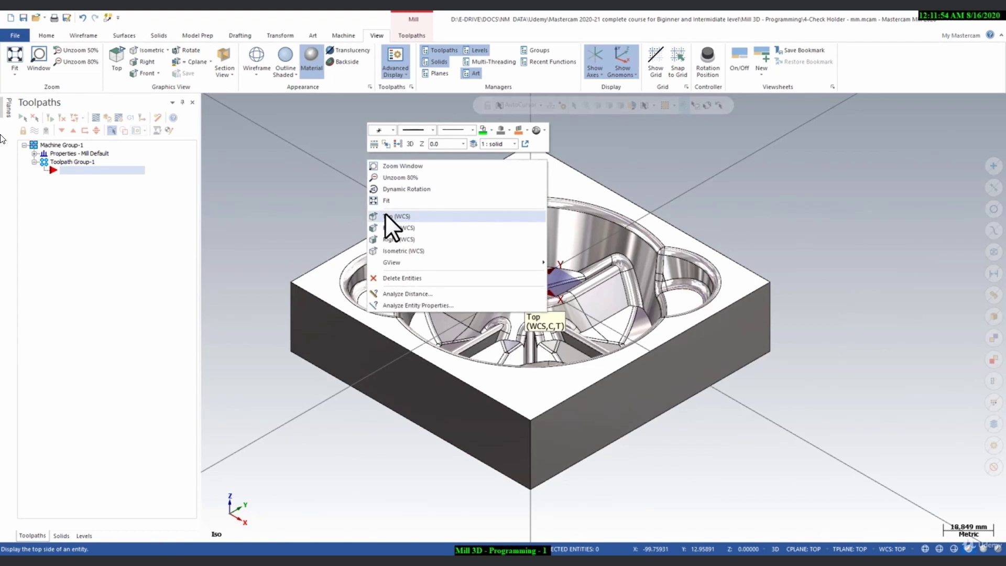
{"action": "left_click", "coordinate": [392, 216]}
{"action": "middle_click_drag", "start_coordinate": [730, 349], "coordinate": [765, 254]}
{"action": "right_click", "coordinate": [765, 254]}
{"action": "left_click", "coordinate": [796, 346]}
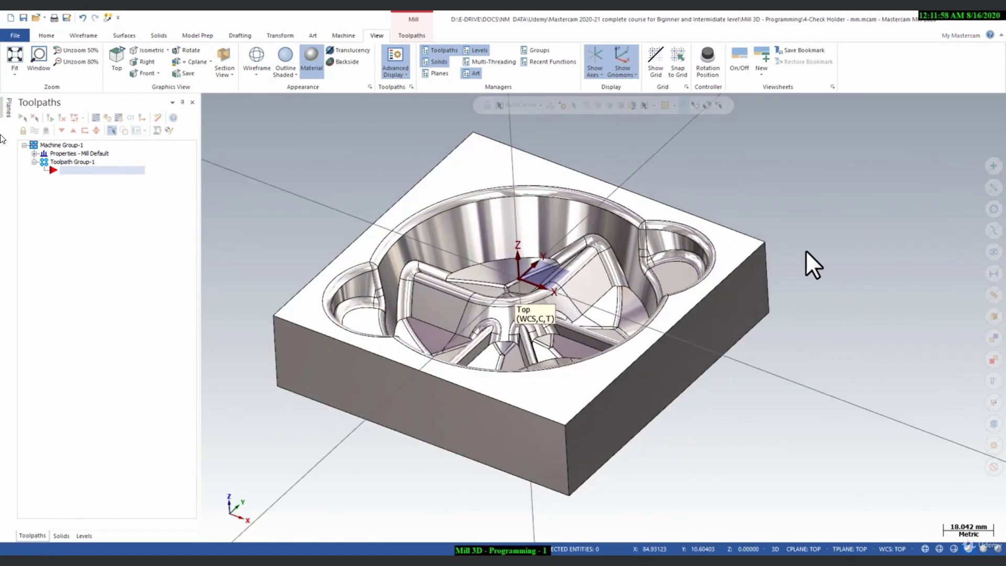
{"action": "right_click", "coordinate": [808, 249]}
{"action": "left_click", "coordinate": [825, 316]}
{"action": "middle_click_drag", "start_coordinate": [825, 316], "coordinate": [754, 238]}
{"action": "key", "text": "alt+1"}
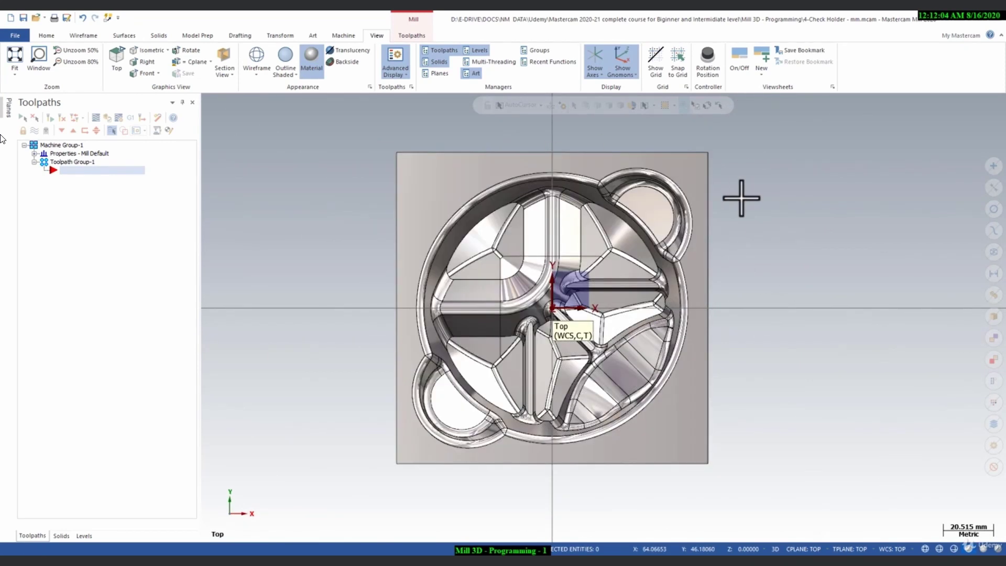
{"action": "scroll", "coordinate": [740, 197], "scroll_direction": "up", "scroll_amount": 1}
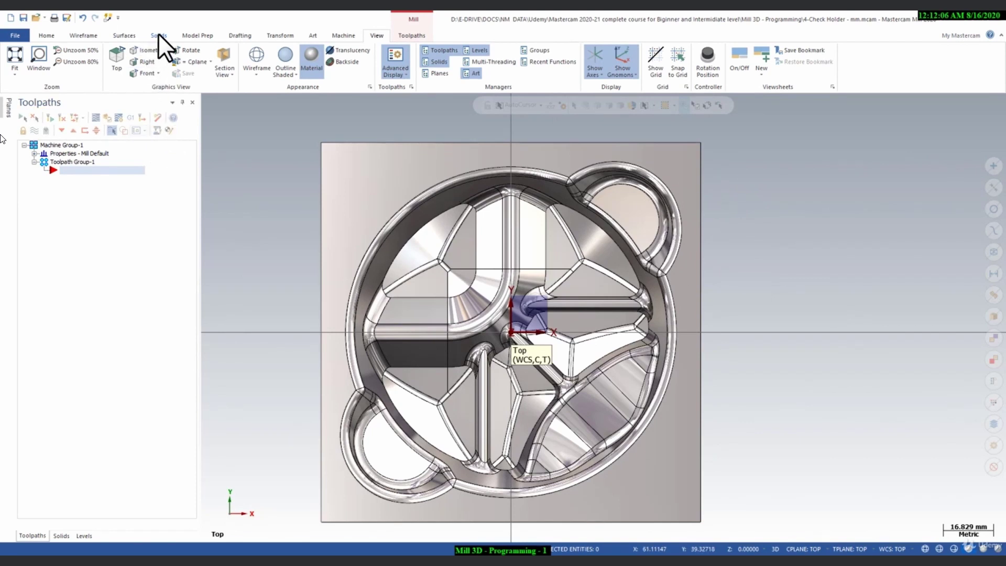
{"action": "left_click", "coordinate": [397, 33]}
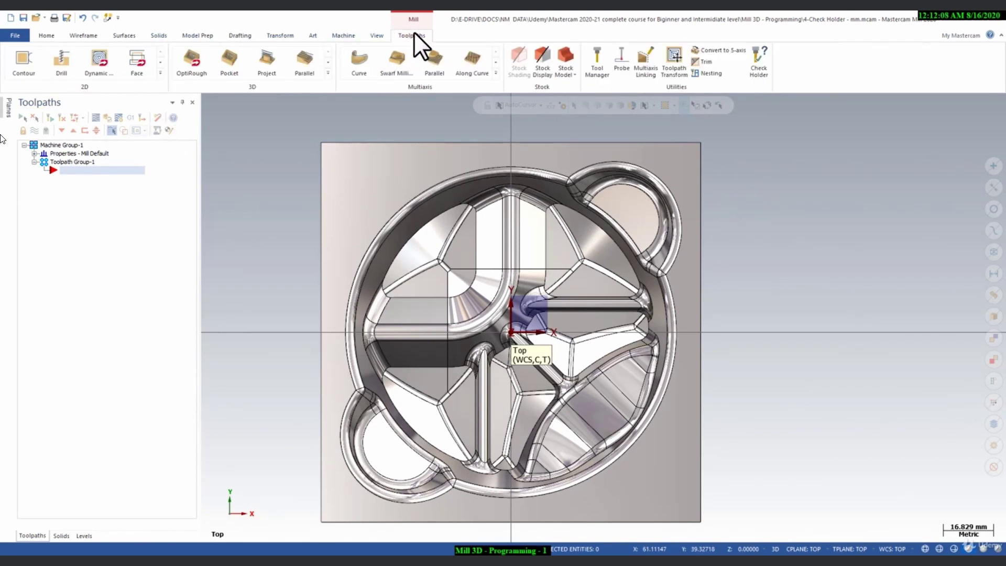
Add a stock model named Rough stock, sized from all solids to 127 × 127 × 31.75 mm
{"action": "left_click", "coordinate": [567, 54]}
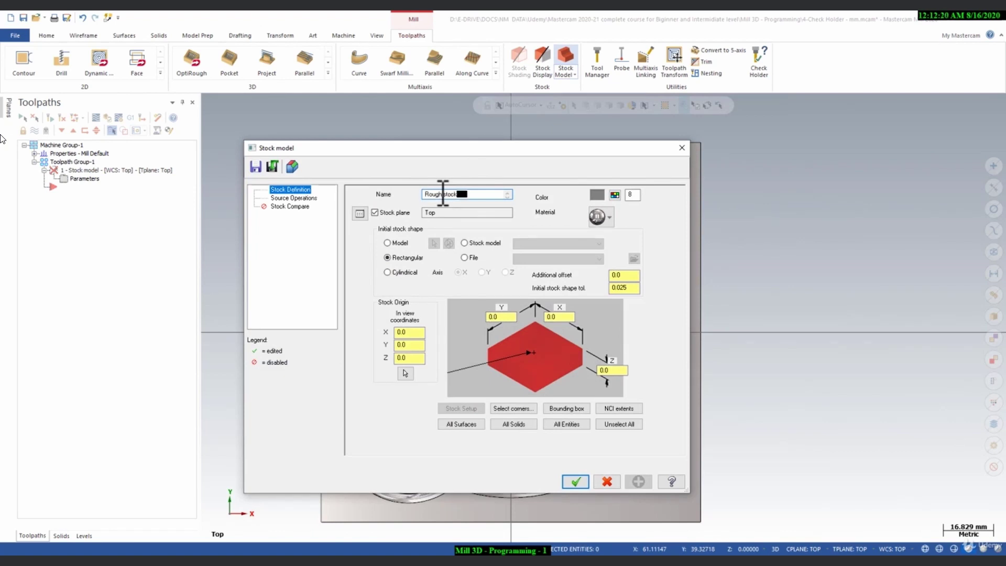
{"action": "left_click", "coordinate": [502, 423]}
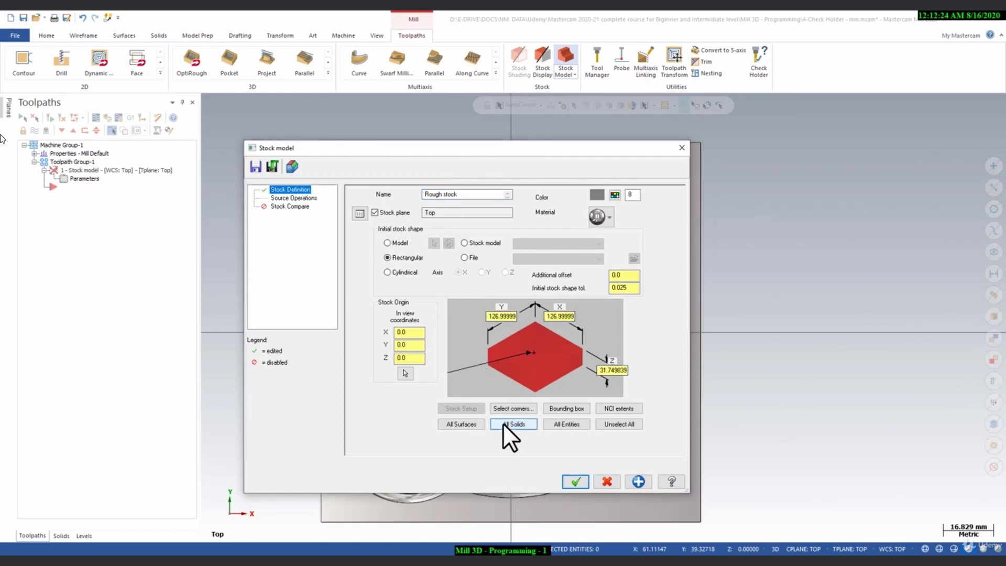
{"action": "left_click", "coordinate": [575, 482]}
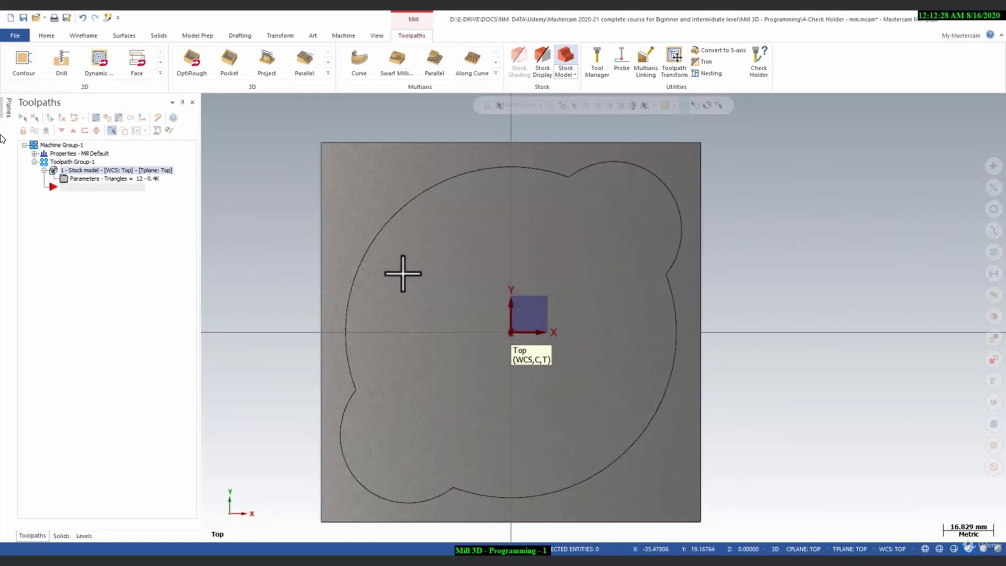
Turn the stock view to Isometric (WCS)
{"action": "scroll", "coordinate": [396, 276], "scroll_direction": "down", "scroll_amount": 1}
{"action": "middle_click_drag", "start_coordinate": [314, 277], "coordinate": [309, 220]}
{"action": "right_click", "coordinate": [312, 222]}
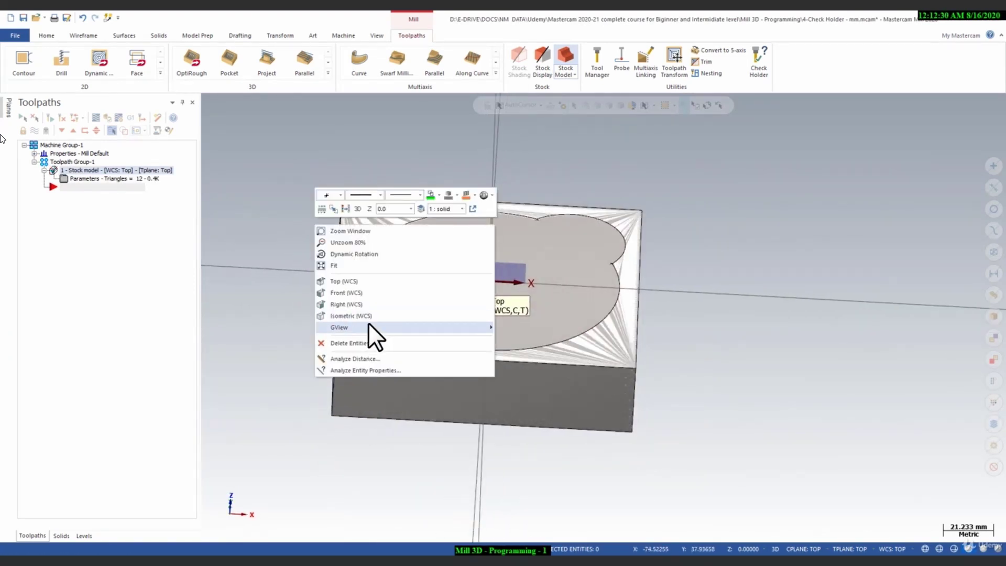
{"action": "left_click", "coordinate": [368, 320]}
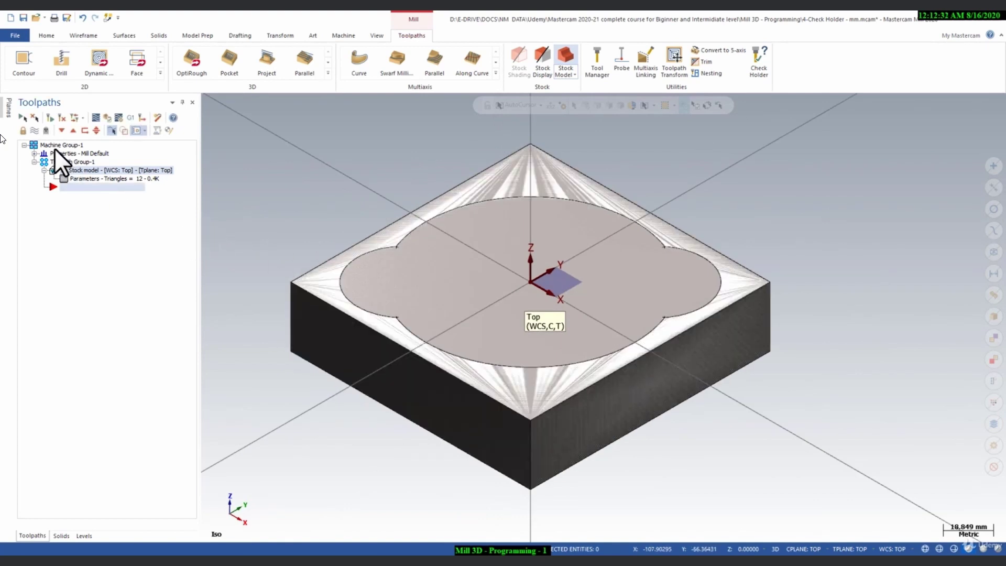
Hide the stock model display and expand the full 3D toolpath gallery
{"action": "left_click", "coordinate": [34, 130]}
{"action": "scroll", "coordinate": [373, 216], "scroll_direction": "up", "scroll_amount": 1}
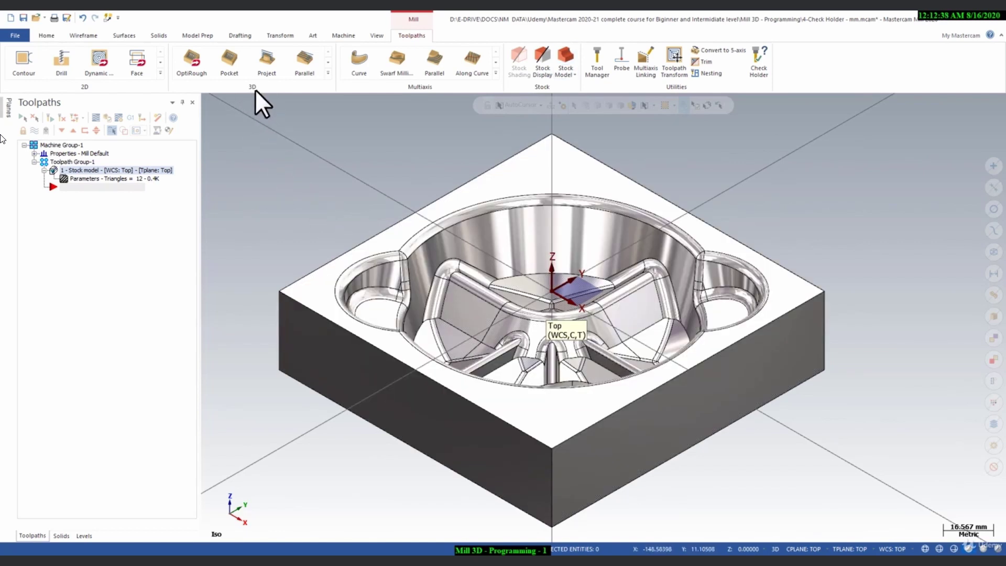
{"action": "left_click", "coordinate": [328, 74]}
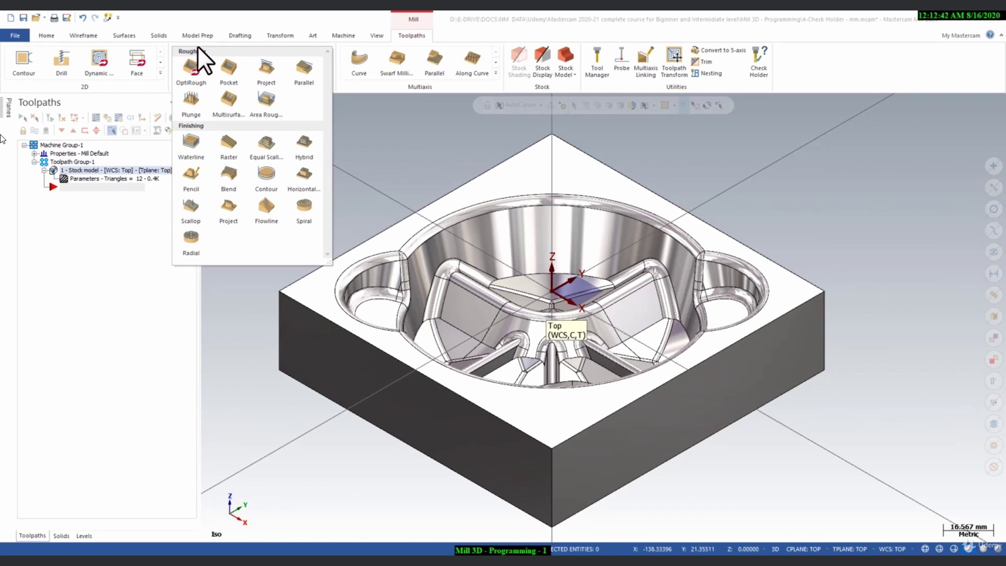
Add an Area Roughing toolpath using the entire solid as machining geometry
{"action": "left_click", "coordinate": [266, 106]}
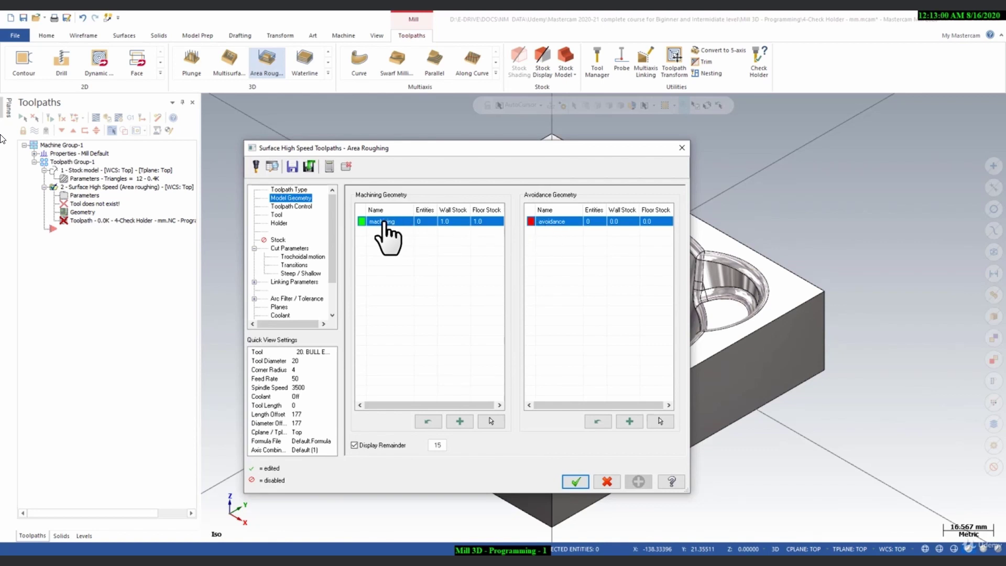
{"action": "left_click", "coordinate": [489, 420]}
{"action": "scroll", "coordinate": [430, 236], "scroll_direction": "down", "scroll_amount": 3}
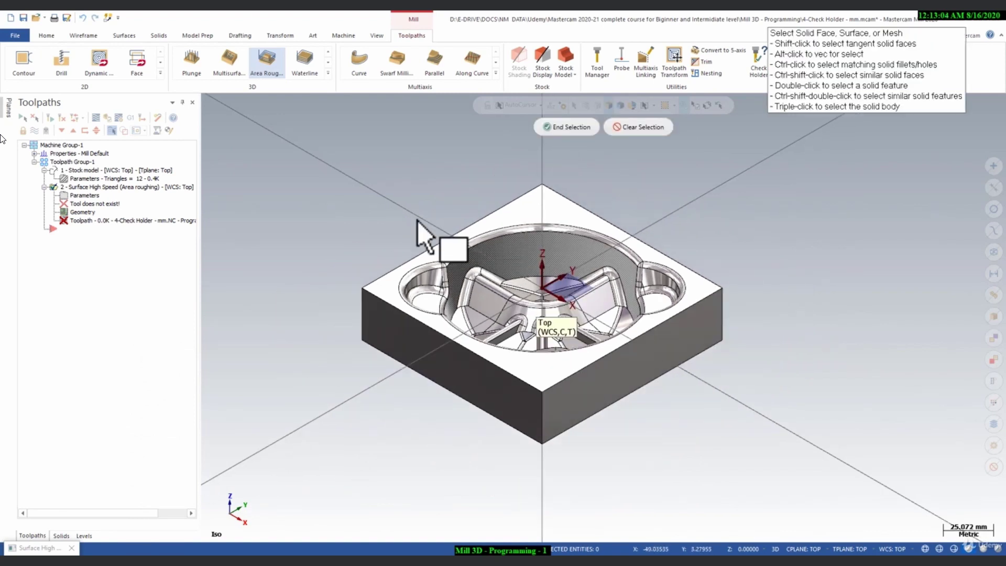
{"action": "left_click_drag", "start_coordinate": [324, 141], "coordinate": [782, 476]}
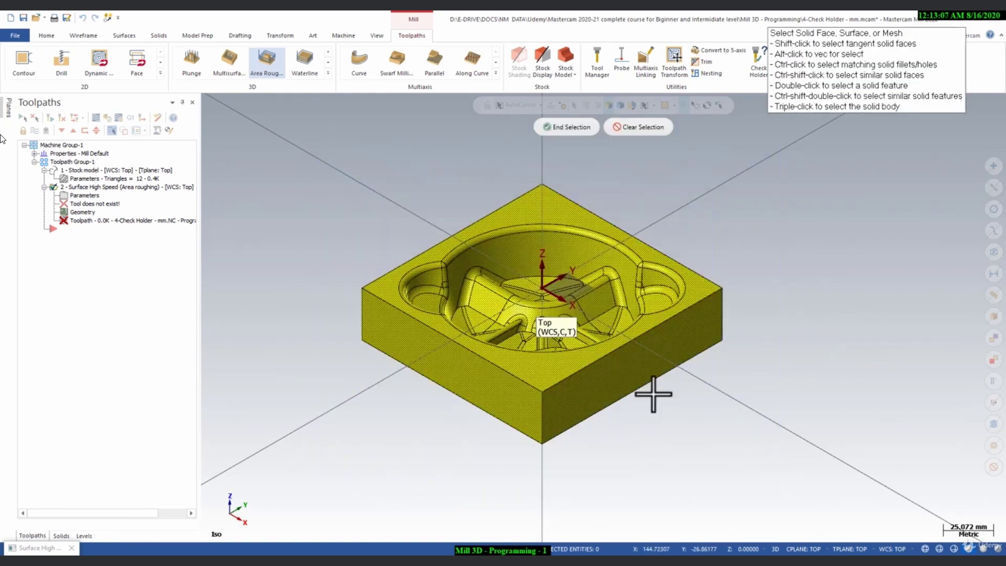
{"action": "left_click", "coordinate": [551, 128]}
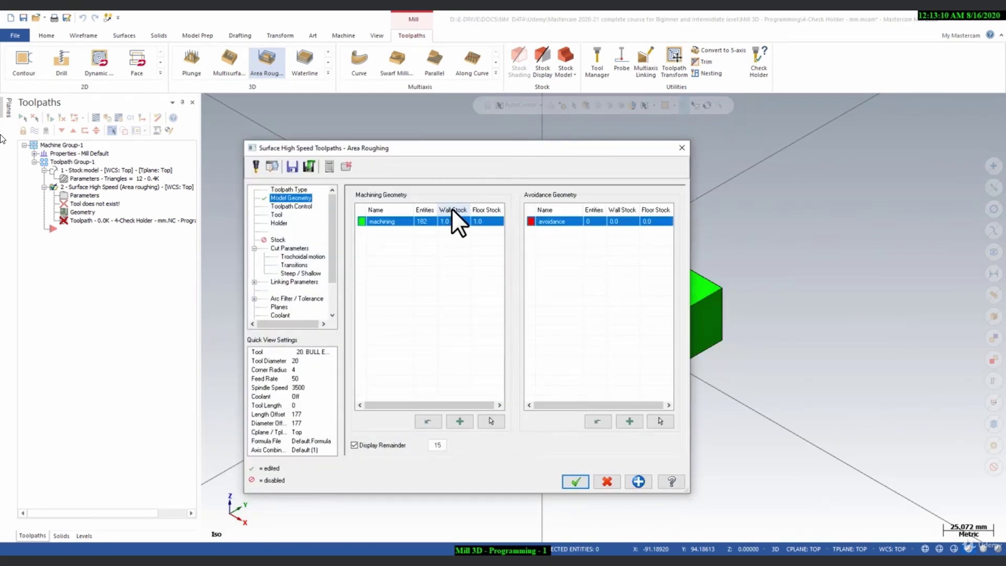
Set the machining geometry's wall stock to 0.2 and floor stock to 0.1
{"action": "double_click", "coordinate": [449, 222]}
{"action": "key", "text": "Return"}
{"action": "double_click", "coordinate": [477, 221]}
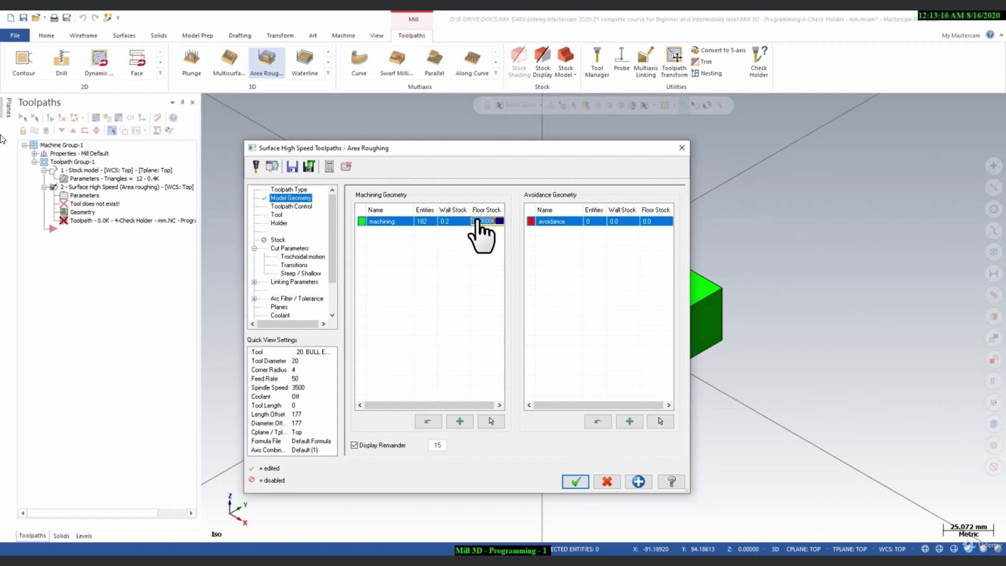
{"action": "key", "text": "Return"}
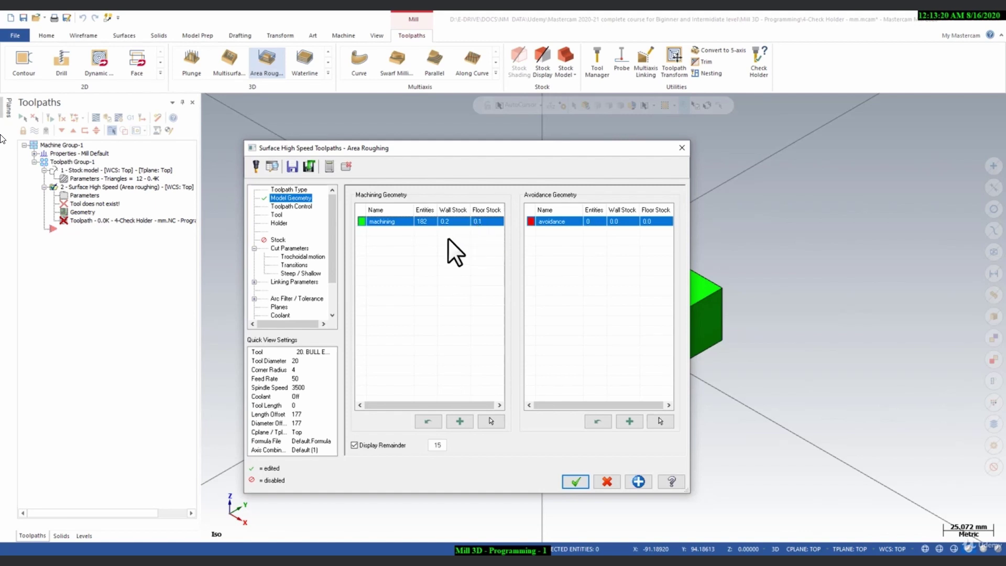
{"action": "left_click", "coordinate": [286, 206]}
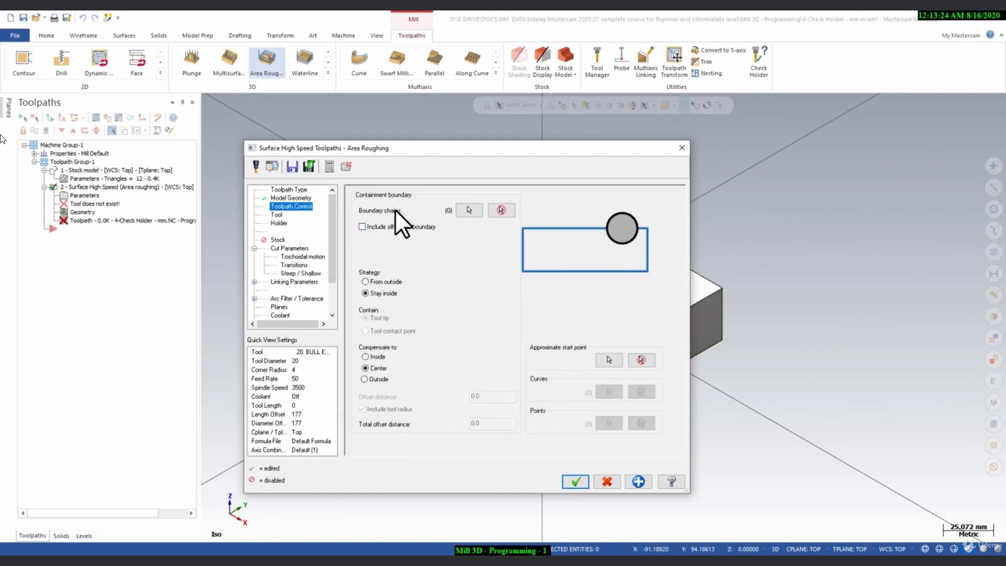
Chain the pocket's top rim loop as the single containment boundary chain
{"action": "left_click", "coordinate": [461, 210]}
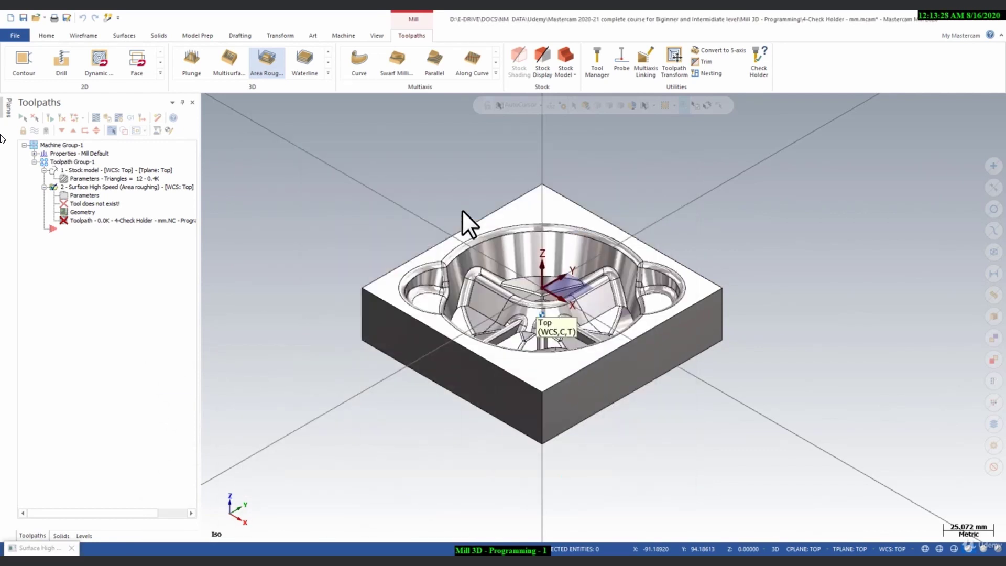
{"action": "scroll", "coordinate": [476, 236], "scroll_direction": "up", "scroll_amount": 1}
{"action": "left_click", "coordinate": [476, 236]}
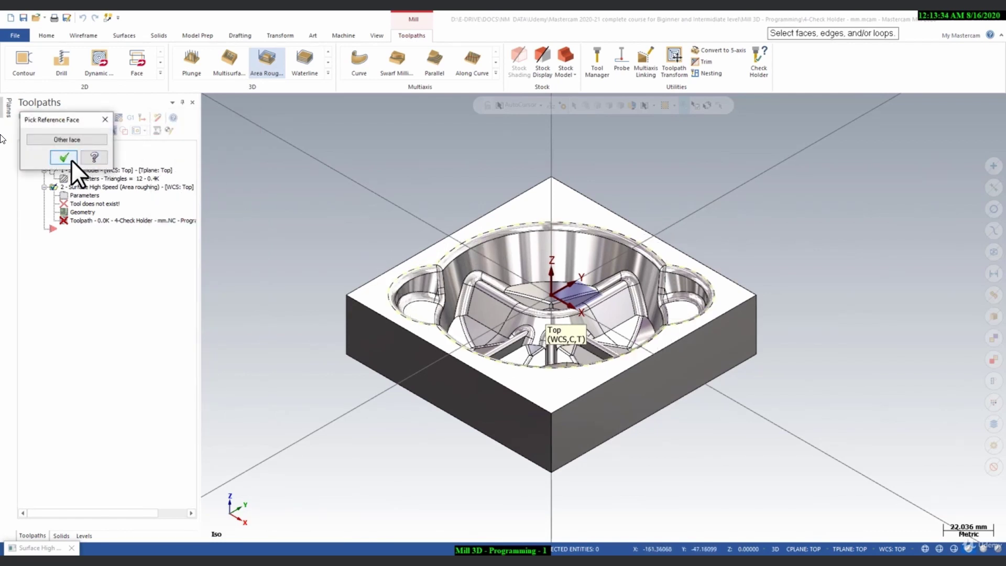
{"action": "scroll", "coordinate": [700, 273], "scroll_direction": "up", "scroll_amount": 1}
{"action": "mouse_move", "coordinate": [696, 272]}
{"action": "middle_mouse_down"}
{"action": "mouse_move", "coordinate": [701, 285]}
{"action": "mouse_move", "coordinate": [681, 278]}
{"action": "middle_mouse_up"}
{"action": "scroll", "coordinate": [681, 278], "scroll_direction": "up", "scroll_amount": 1}
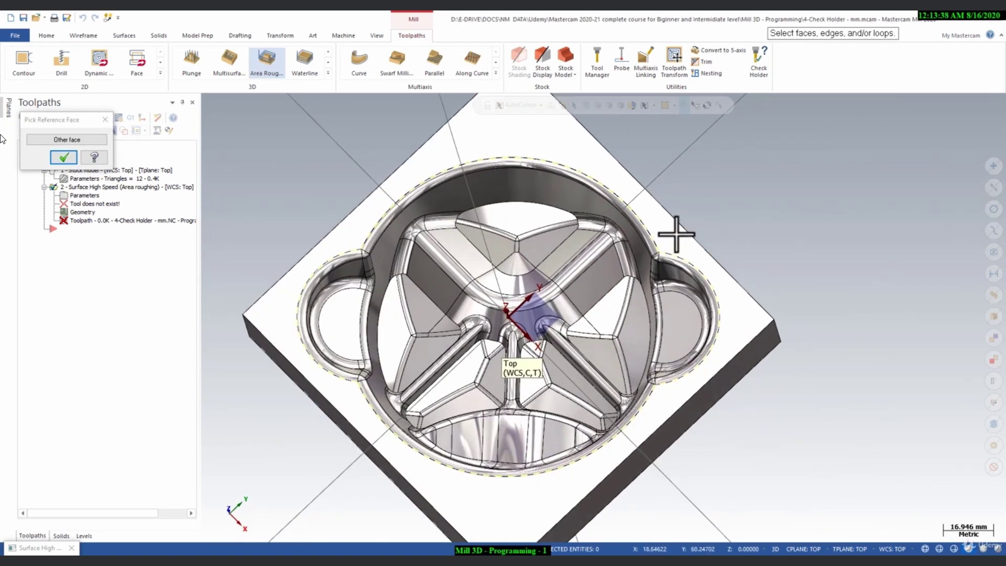
{"action": "right_click", "coordinate": [714, 175]}
{"action": "left_click", "coordinate": [759, 277]}
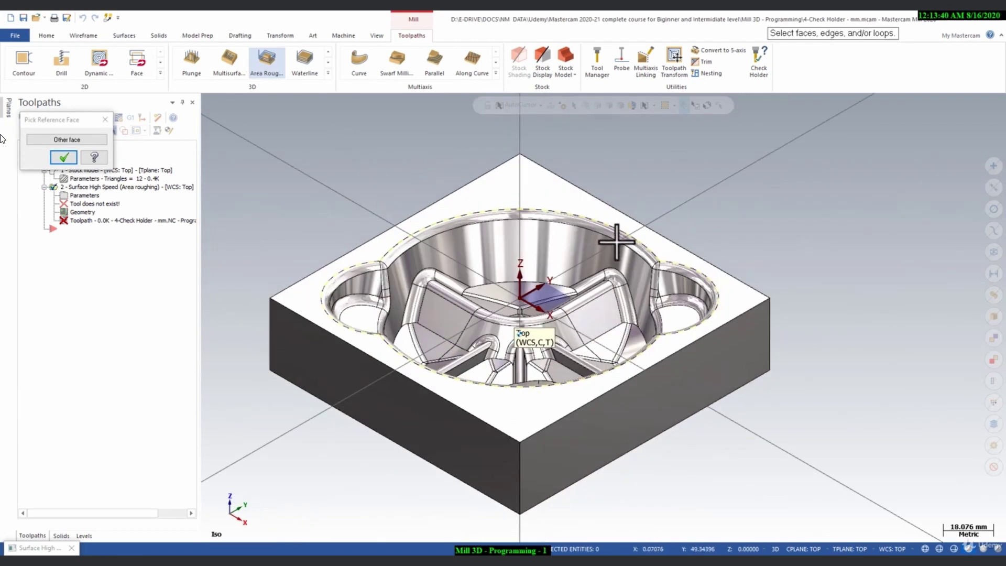
{"action": "left_click", "coordinate": [61, 162]}
{"action": "left_click", "coordinate": [175, 413]}
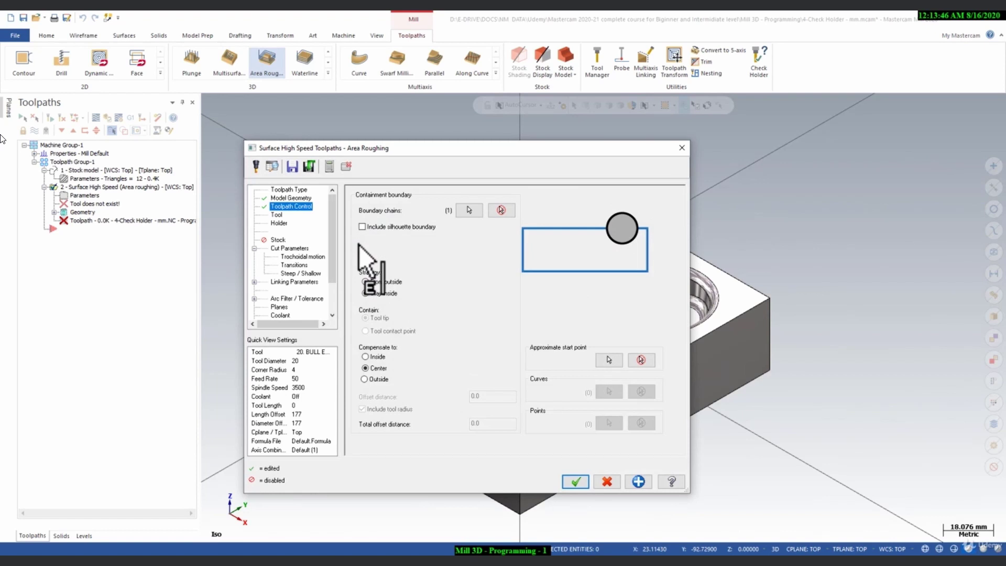
{"action": "left_click", "coordinate": [276, 214]}
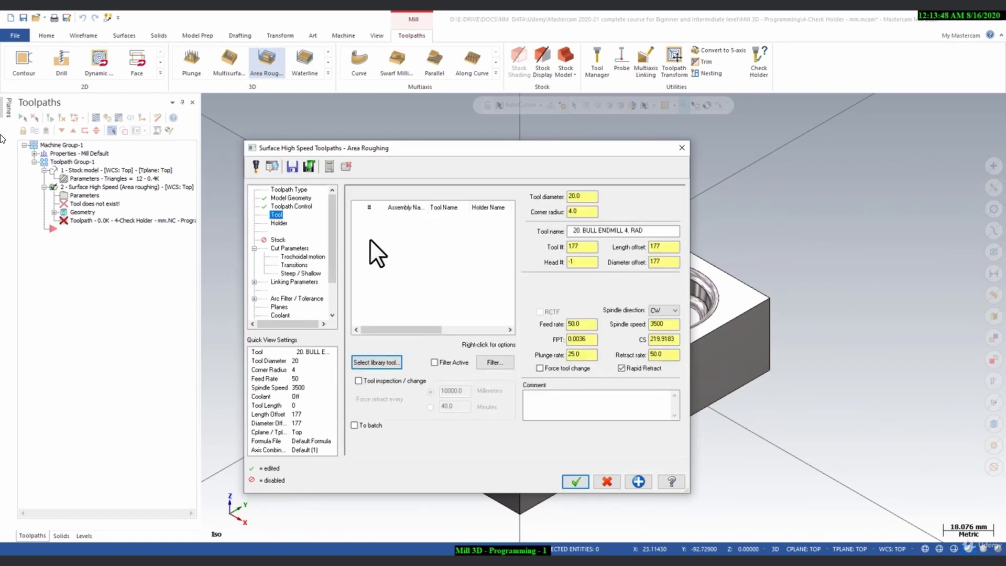
Start defining a new tool from the Area Roughing dialog's empty tool list
{"action": "right_click", "coordinate": [426, 232]}
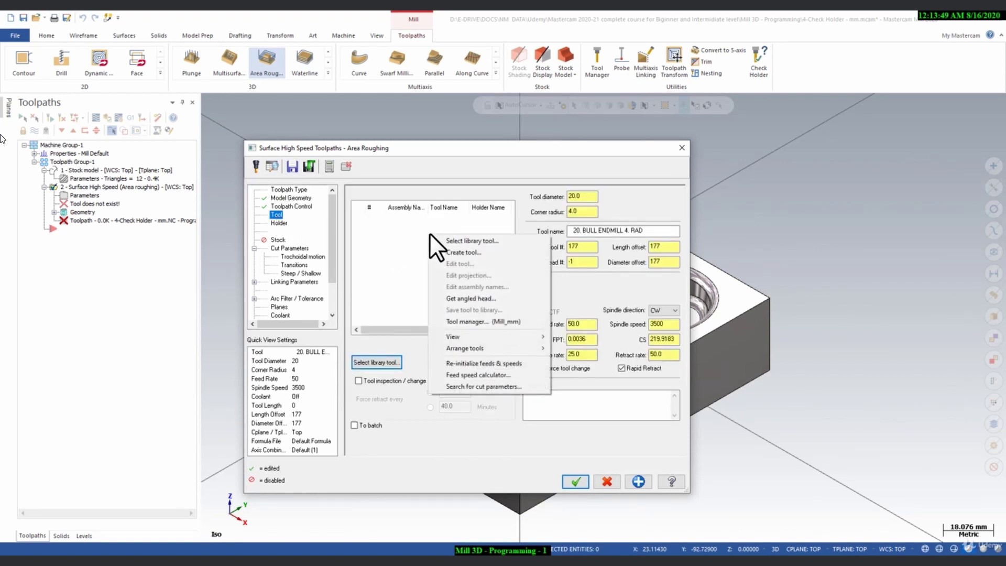
{"action": "left_click", "coordinate": [455, 252]}
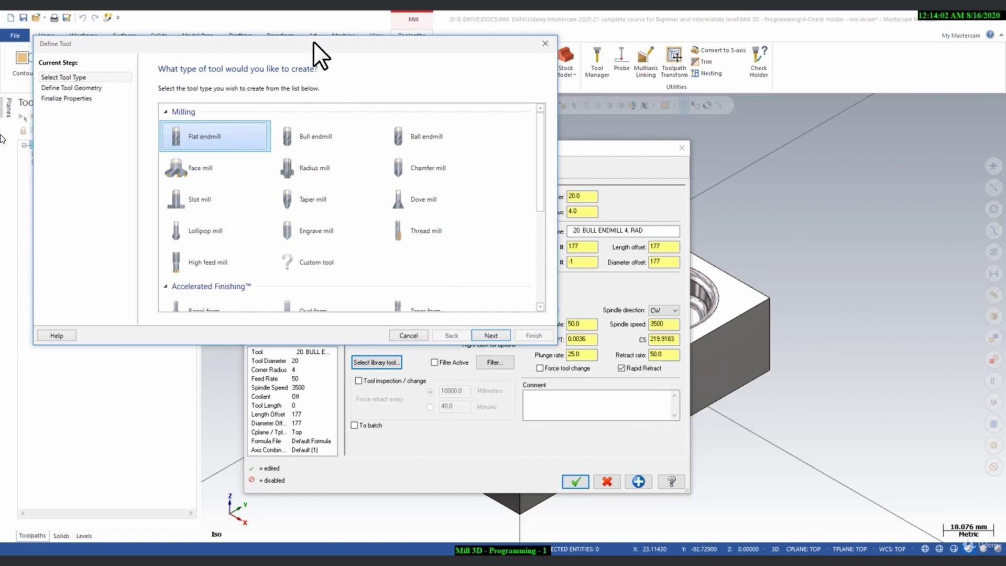
Define a bull endmill with 10 mm diameter and 1 mm corner radius
{"action": "left_click_drag", "start_coordinate": [313, 43], "coordinate": [424, 132]}
{"action": "left_click", "coordinate": [414, 226]}
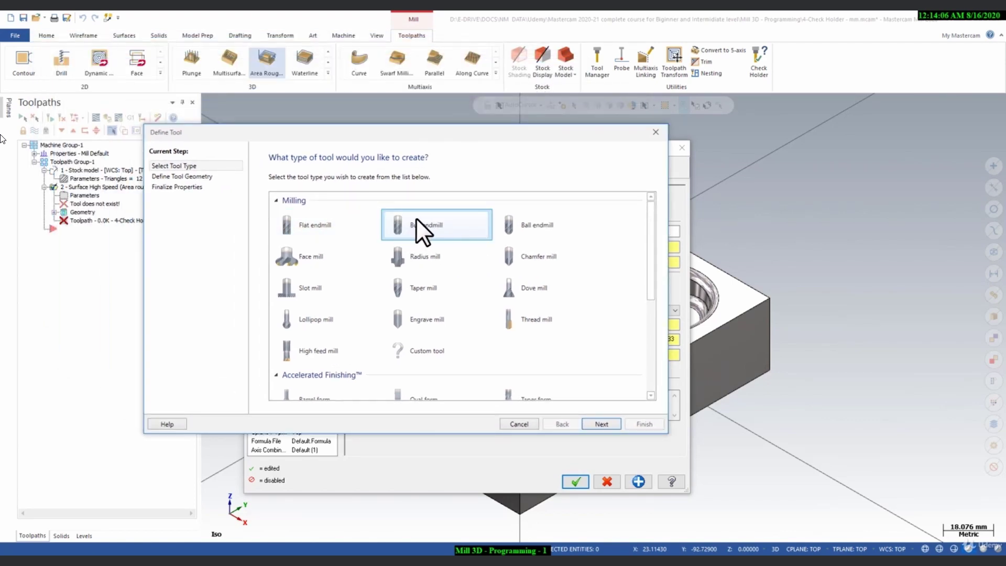
{"action": "double_click", "coordinate": [417, 219]}
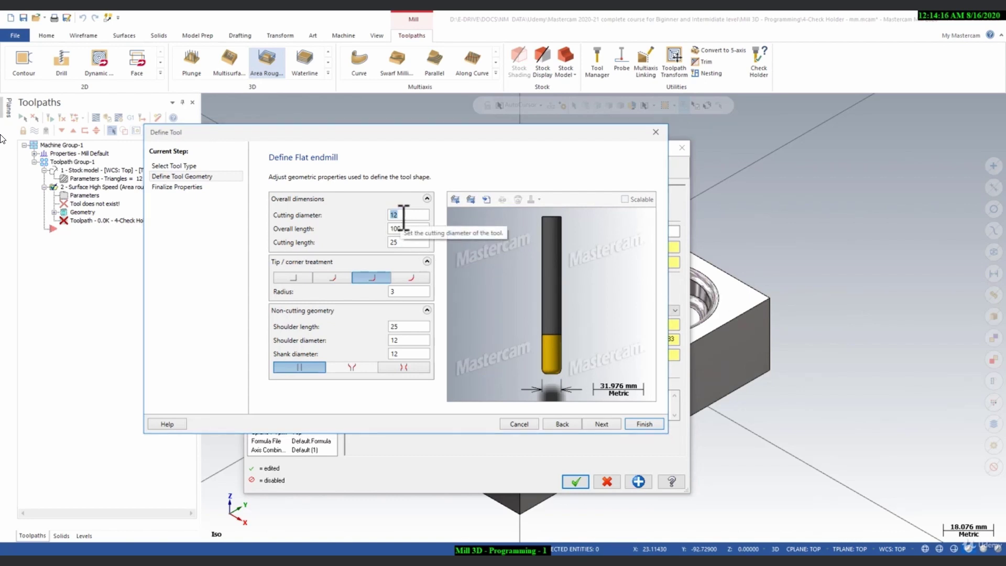
{"action": "double_click", "coordinate": [401, 291]}
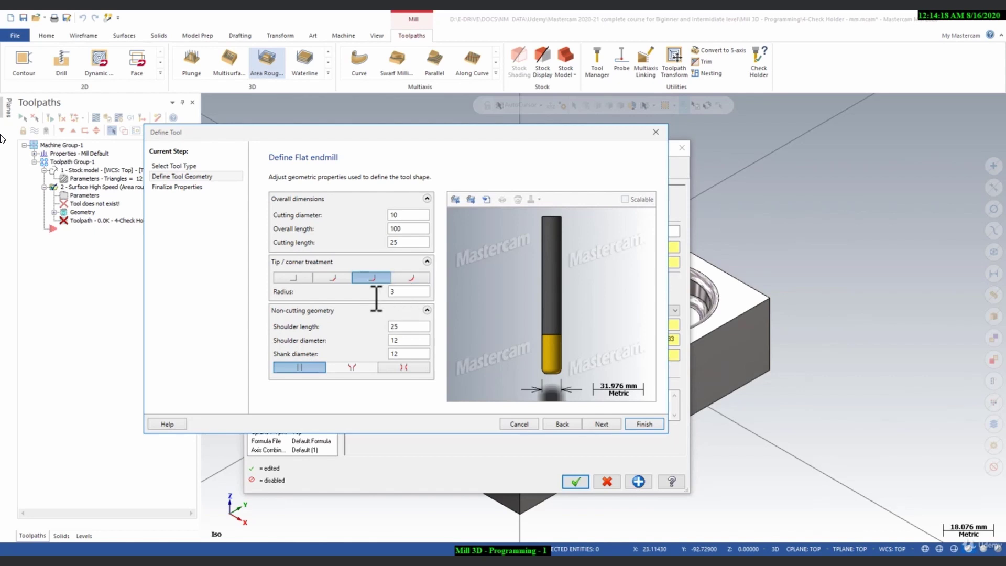
{"action": "type", "text": "1"}
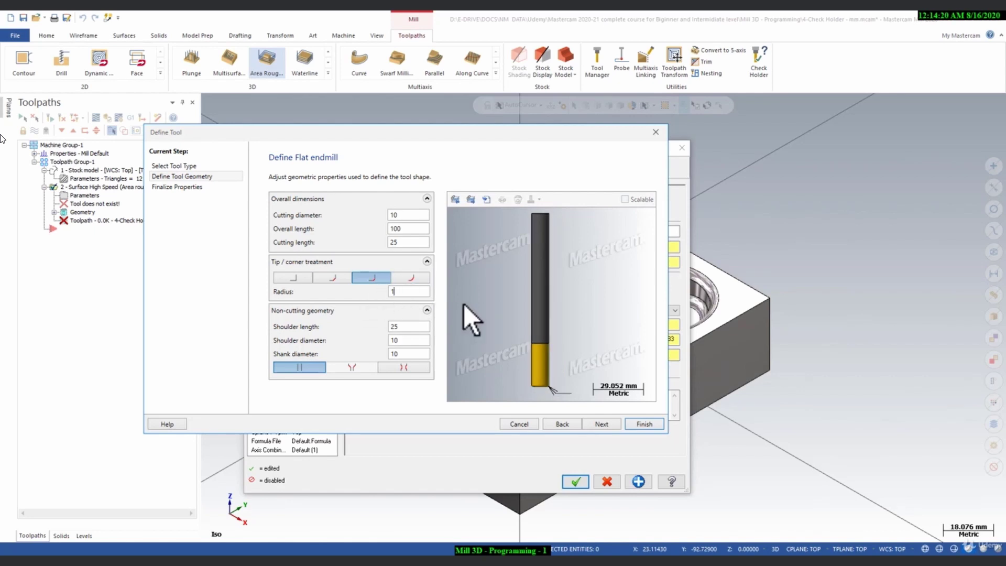
Give the tool feed 2000, plunge and retract 5000, spindle speed 2800, and finish it
{"action": "left_click", "coordinate": [605, 425]}
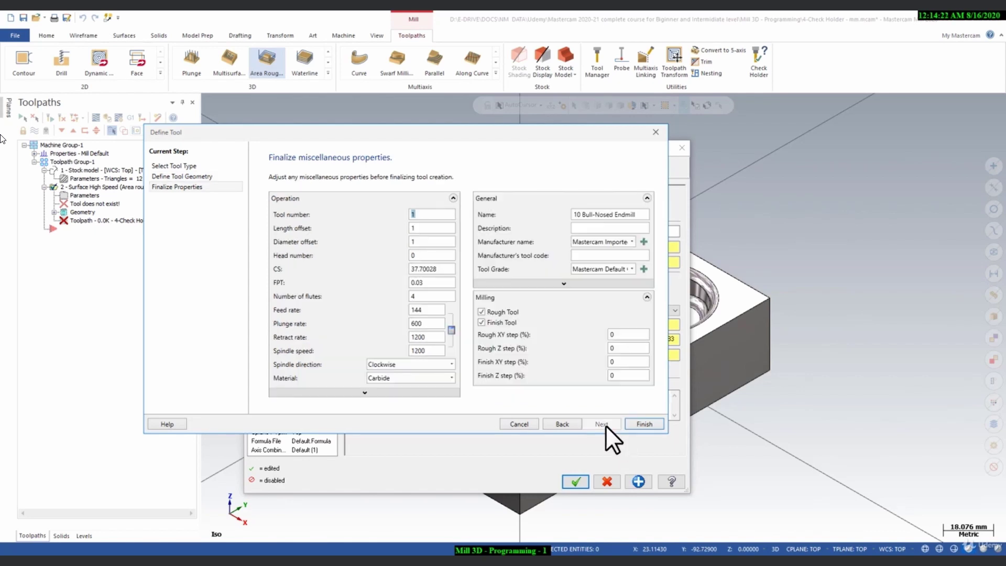
{"action": "double_click", "coordinate": [425, 310]}
{"action": "type", "text": "2000"}
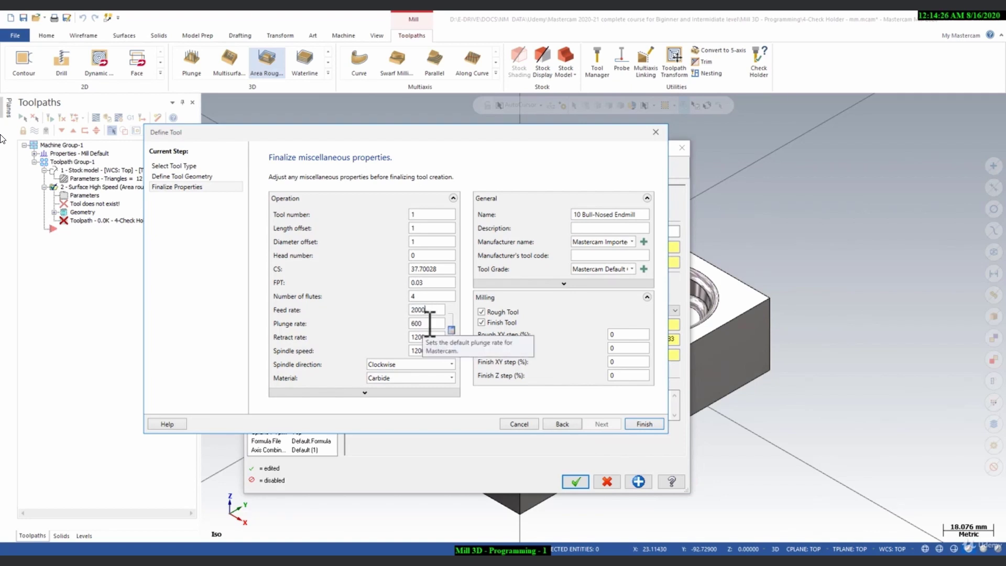
{"action": "key", "text": "Tab"}
{"action": "type", "text": "5"}
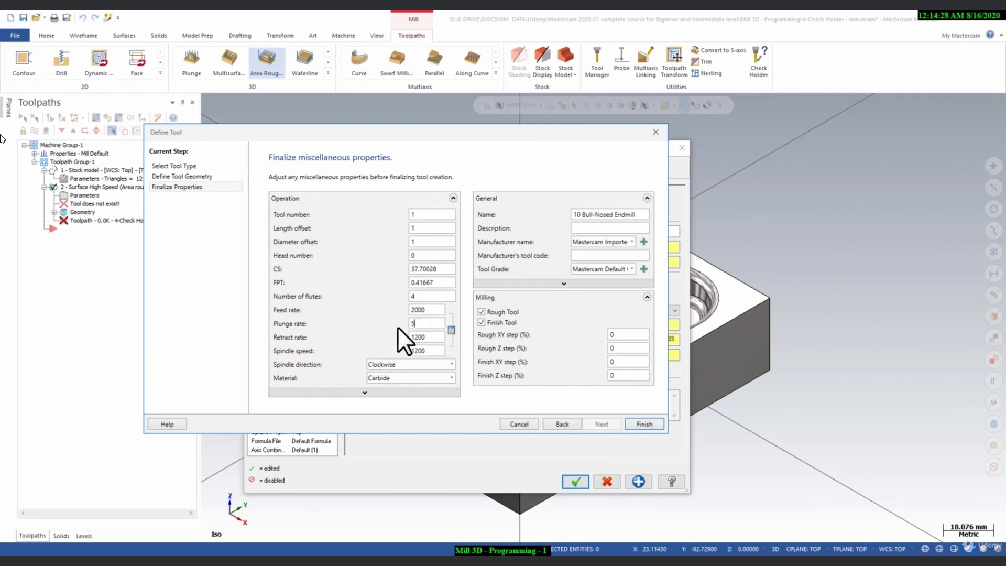
{"action": "type", "text": "000"}
{"action": "key", "text": "Tab"}
{"action": "type", "text": "5000"}
{"action": "key", "text": "Tab"}
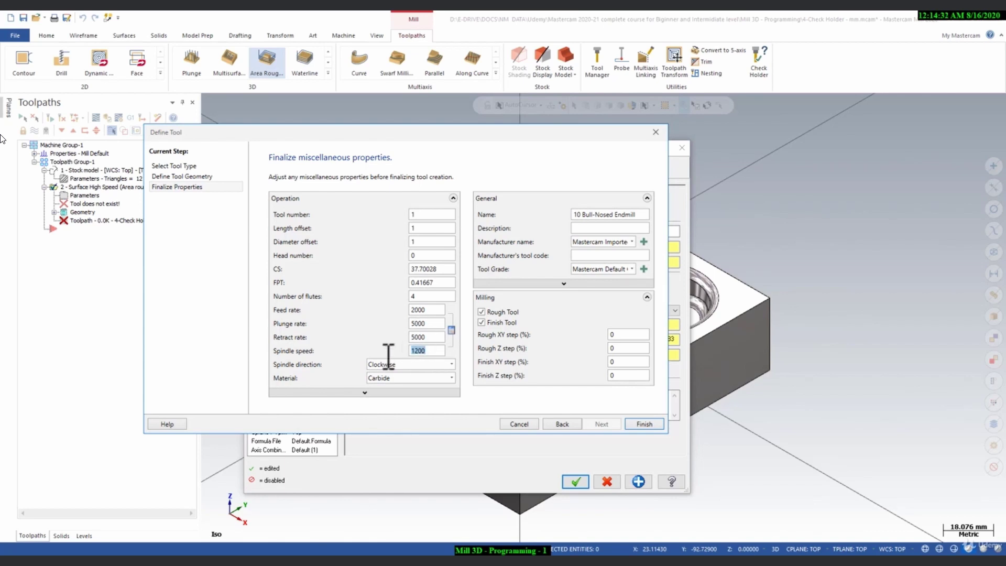
{"action": "type", "text": "2800"}
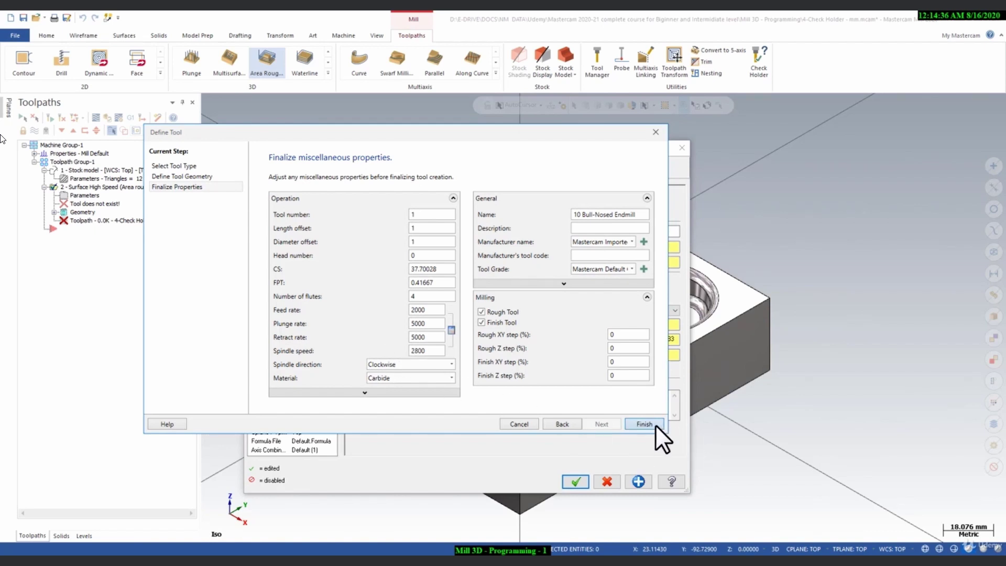
{"action": "left_click", "coordinate": [653, 423]}
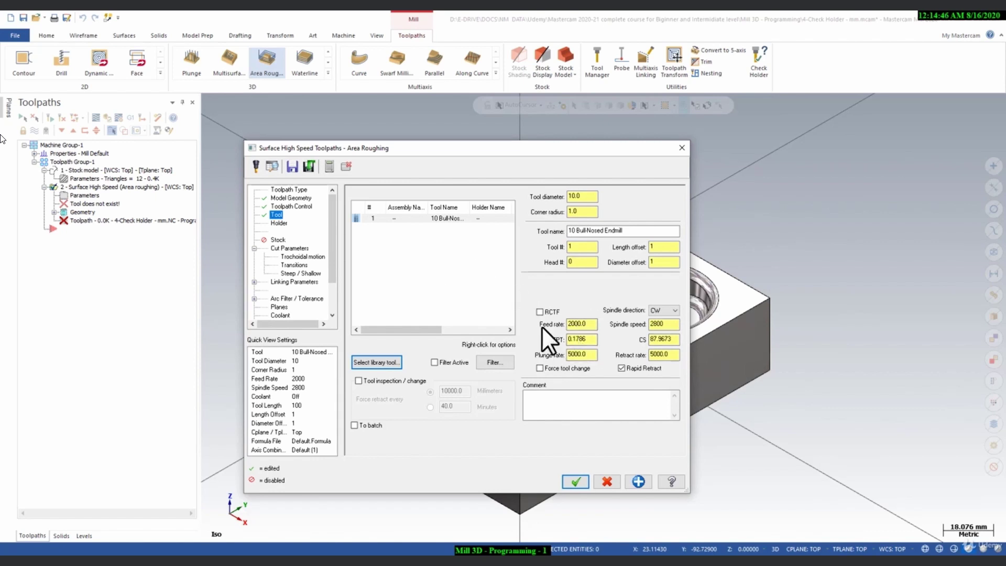
{"action": "left_click", "coordinate": [275, 222]}
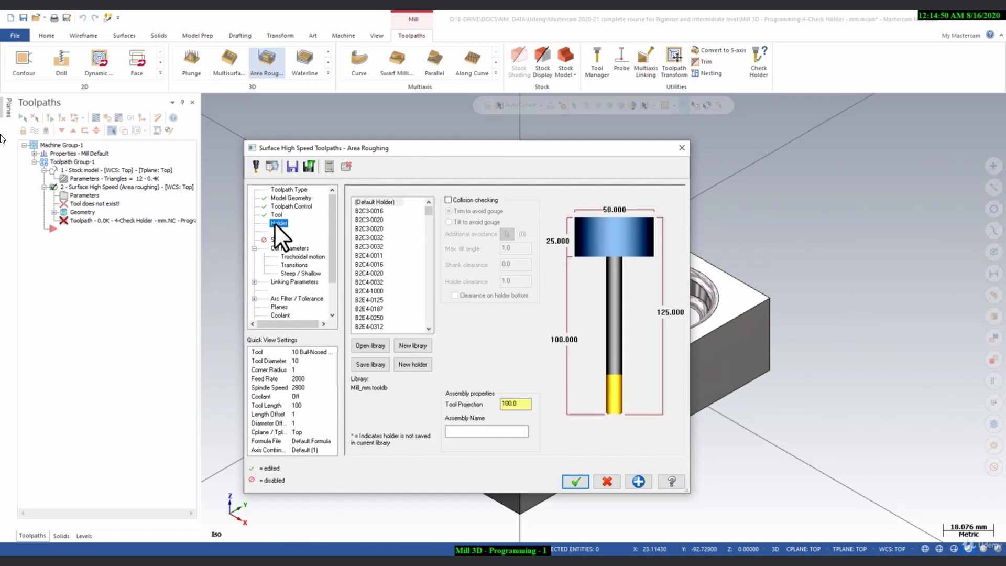
Use holder B2C3-0032 with a 50 mm tool projection
{"action": "left_click", "coordinate": [371, 237]}
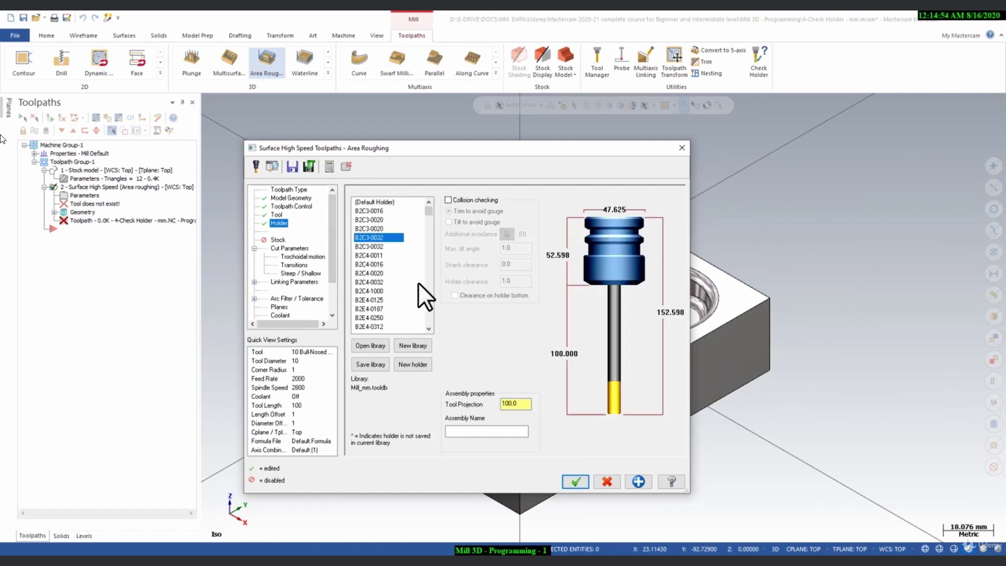
{"action": "left_click", "coordinate": [516, 403]}
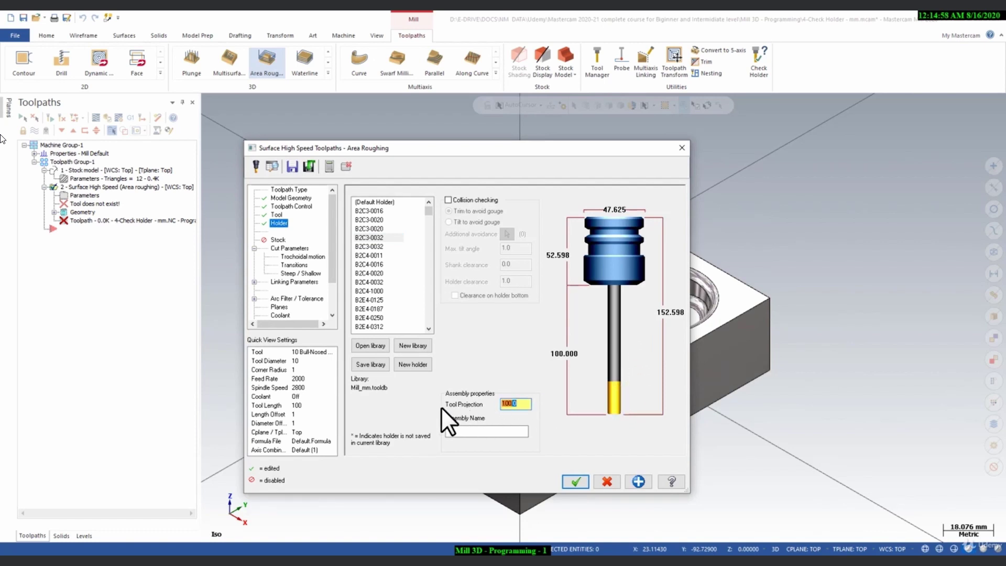
{"action": "type", "text": "50"}
{"action": "key", "text": "Return"}
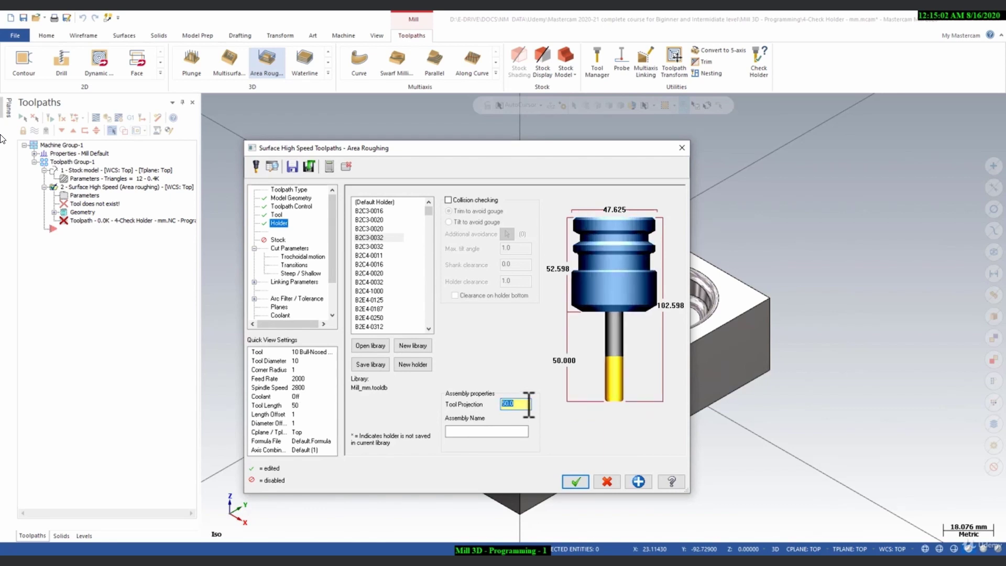
{"action": "left_click", "coordinate": [275, 239]}
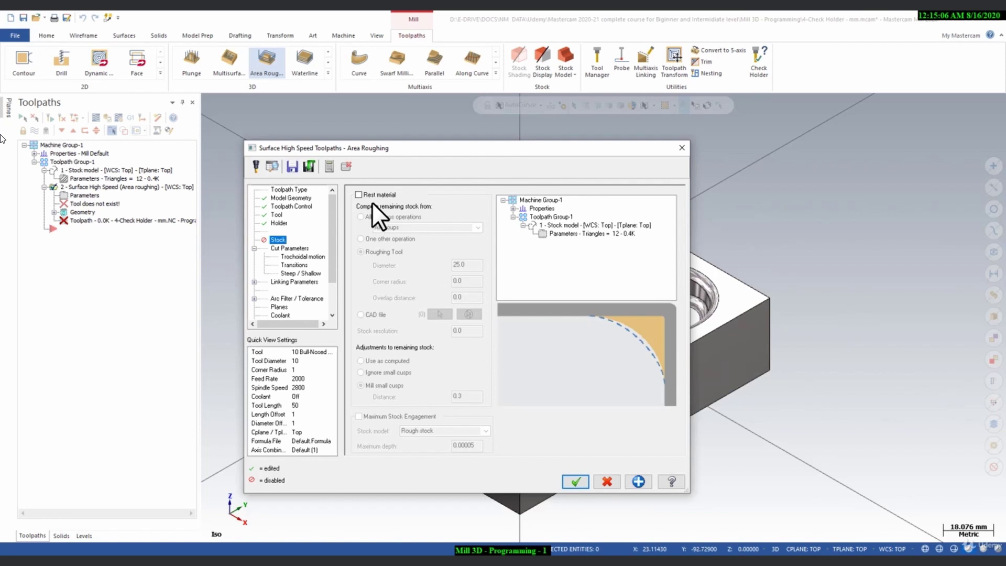
Turn on rest material computed from the 1 - Stock model operation
{"action": "left_click", "coordinate": [359, 193]}
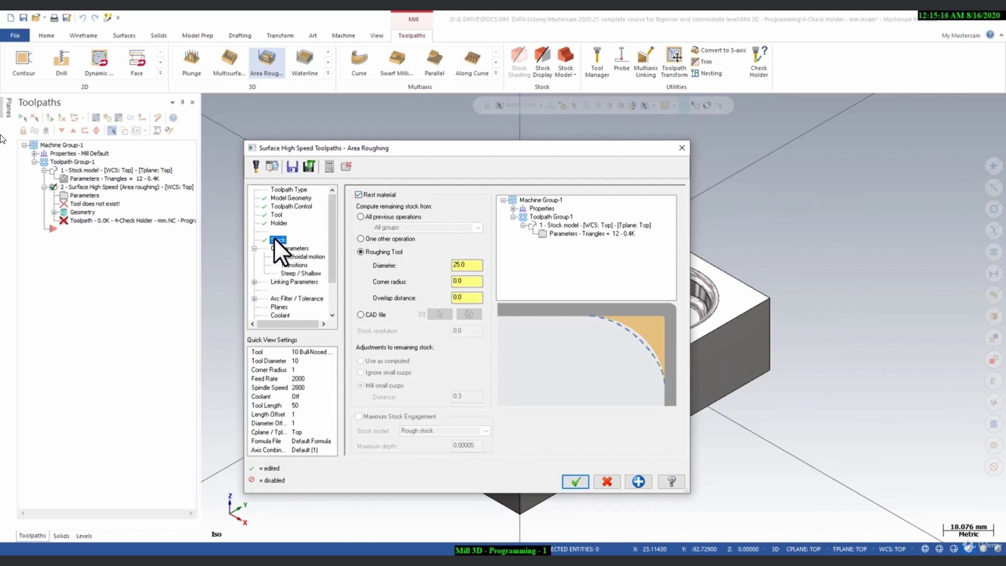
{"action": "left_click", "coordinate": [367, 240]}
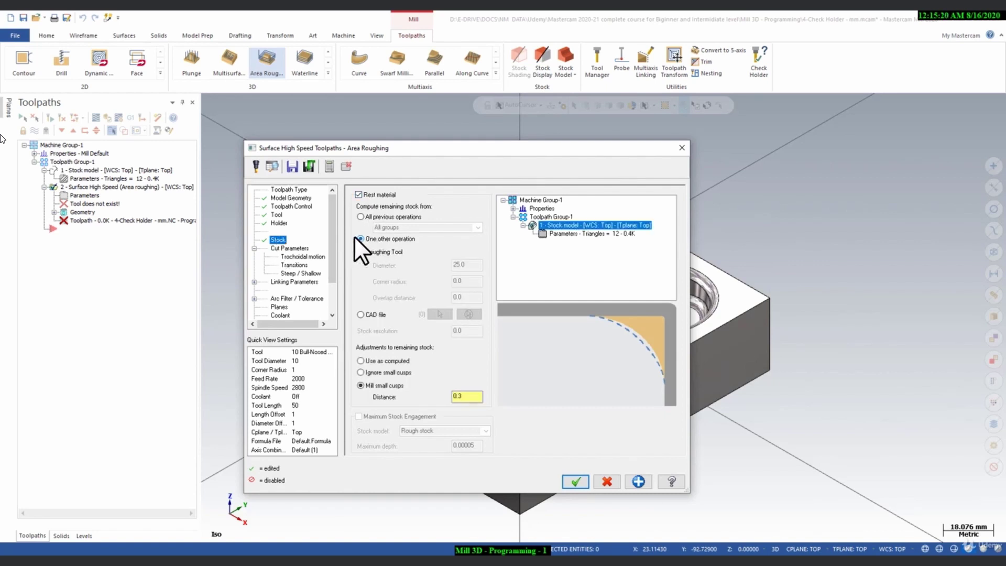
{"action": "left_click", "coordinate": [549, 216]}
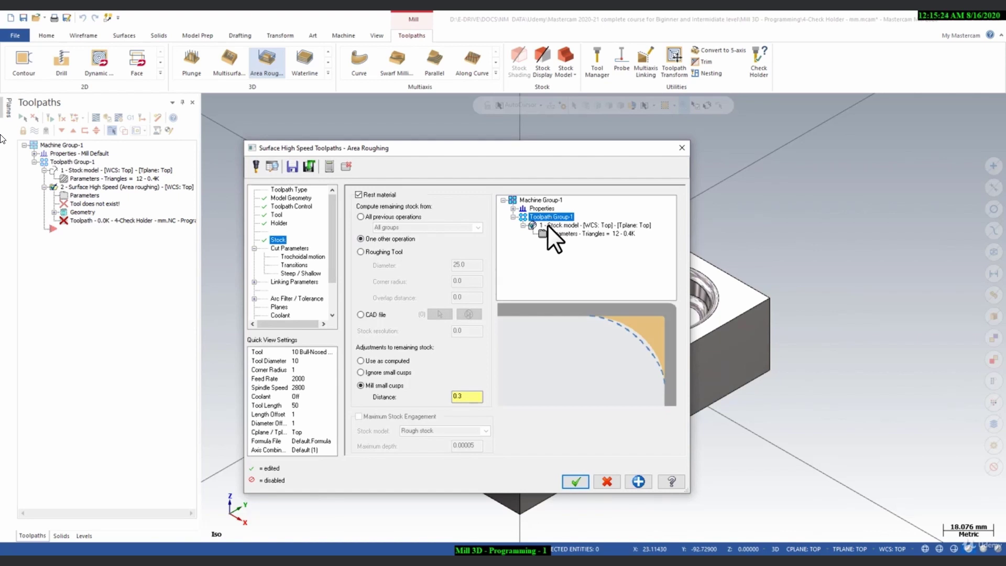
{"action": "left_click", "coordinate": [543, 224]}
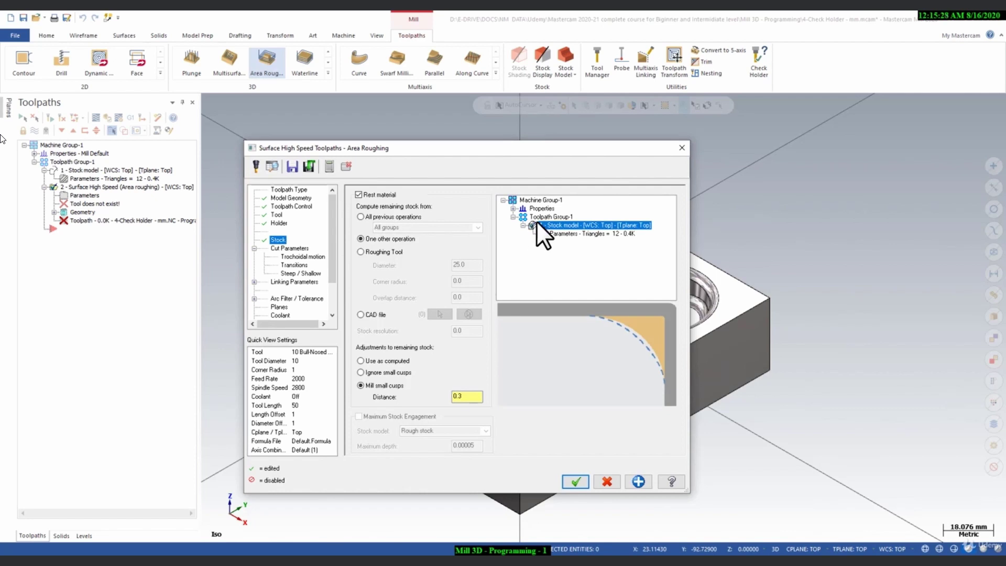
Ignore small cusps in the remaining stock with a 0.2 distance
{"action": "left_click", "coordinate": [367, 372]}
{"action": "double_click", "coordinate": [471, 397]}
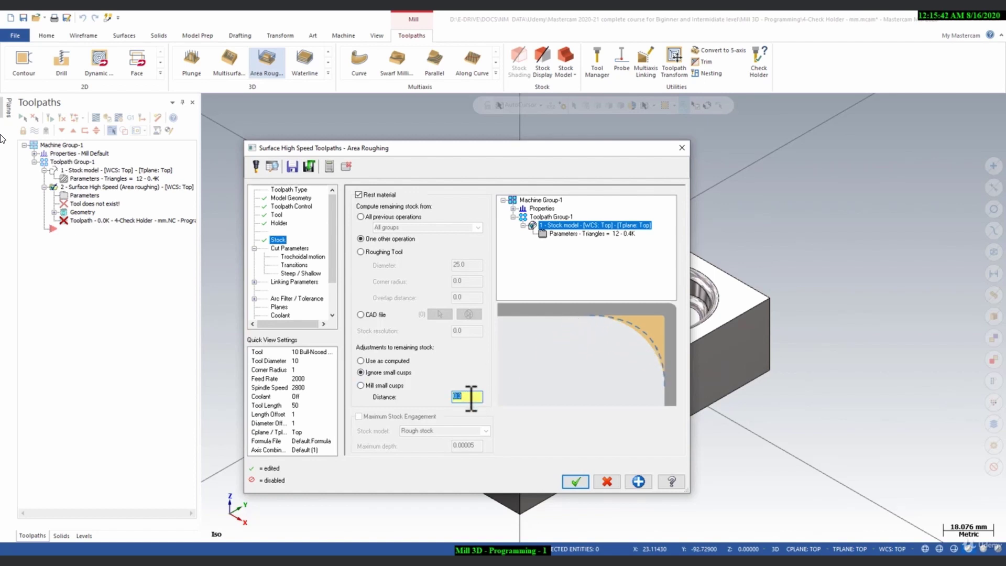
{"action": "left_click", "coordinate": [289, 197]}
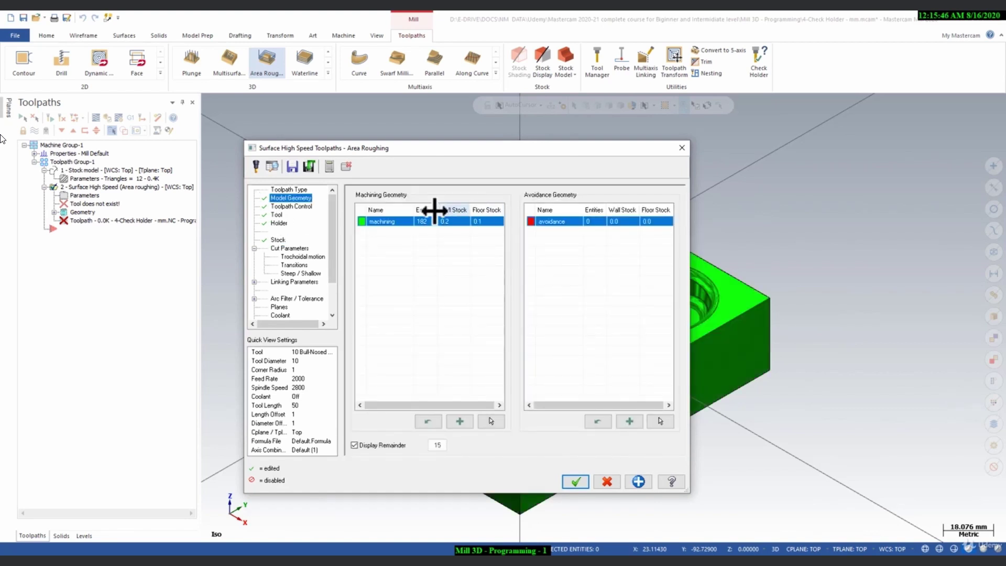
{"action": "left_click", "coordinate": [278, 240]}
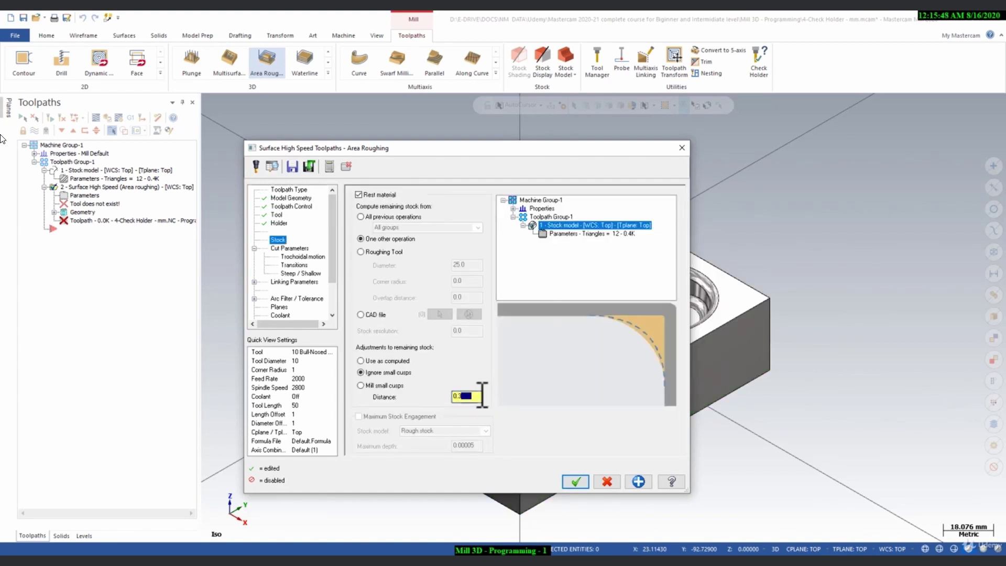
{"action": "key", "text": "BackSpace"}
{"action": "type", "text": "2"}
{"action": "key", "text": "Return"}
{"action": "left_click", "coordinate": [295, 246]}
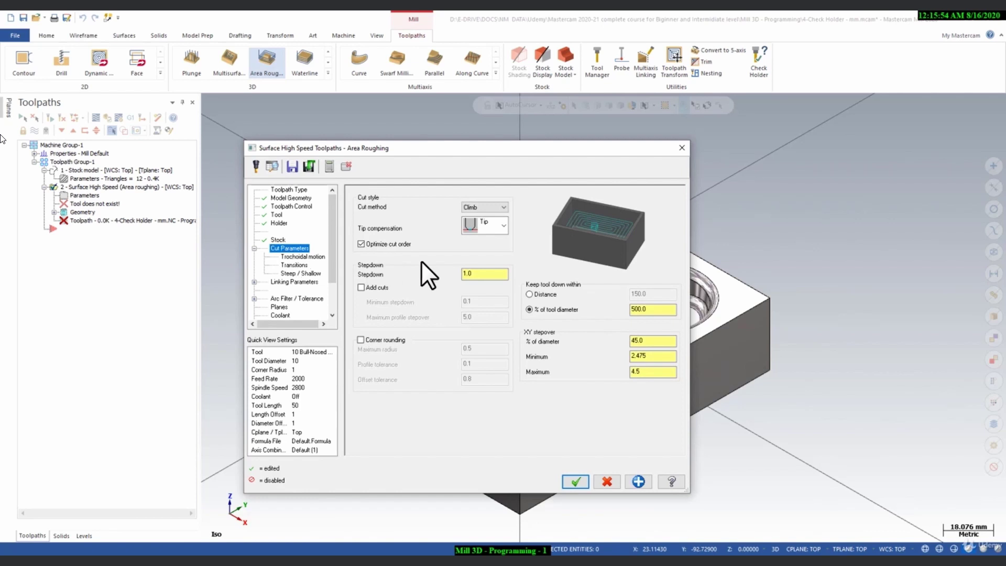
Set the stepdown to 0.2 and XY stepover to 55% of diameter (minimum 3.025, maximum 5.5)
{"action": "double_click", "coordinate": [485, 274]}
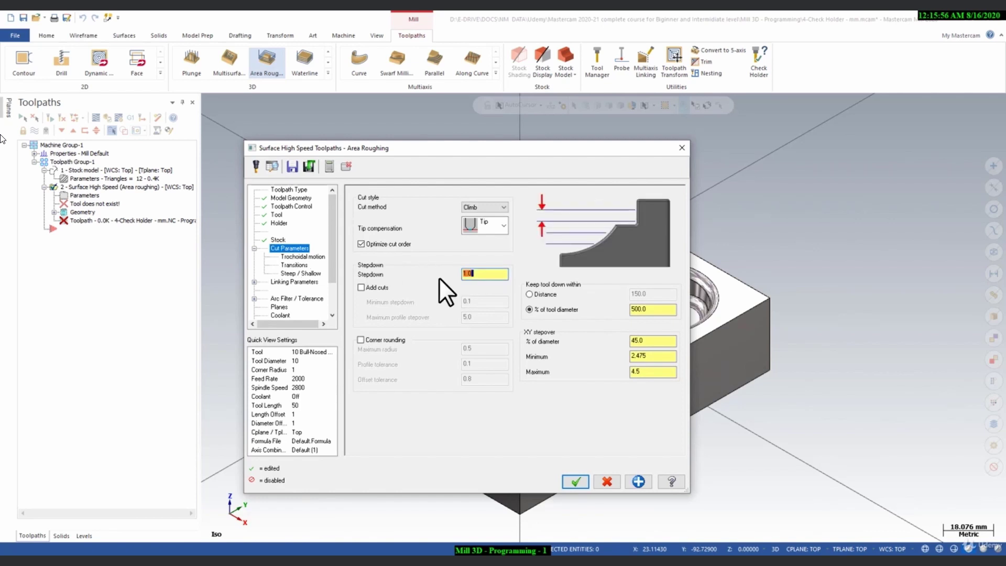
{"action": "type", "text": "0.2"}
{"action": "key", "text": "Return"}
{"action": "double_click", "coordinate": [640, 341]}
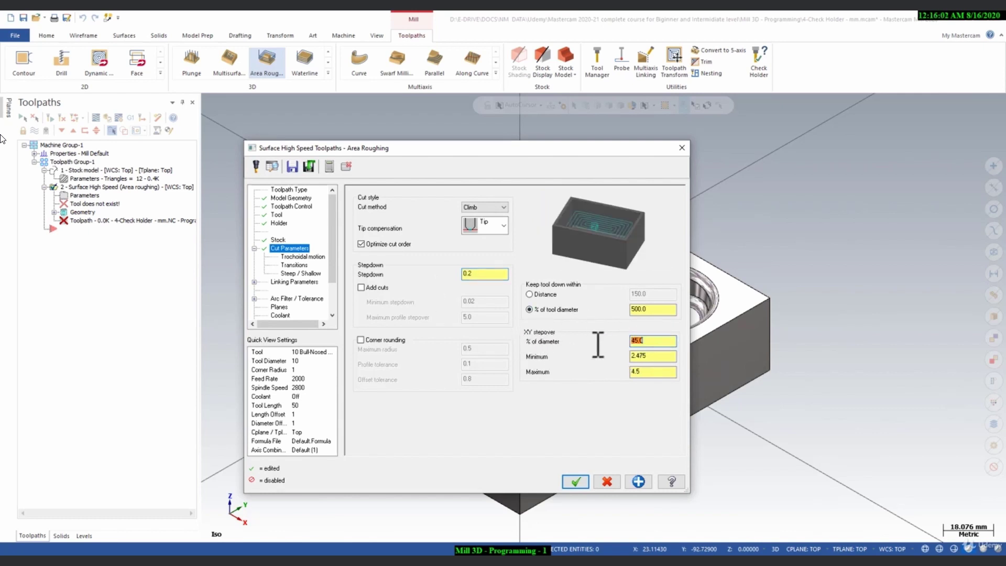
{"action": "type", "text": "60"}
{"action": "key", "text": "Return"}
{"action": "type", "text": "55"}
{"action": "key", "text": "Return"}
{"action": "left_click_drag", "start_coordinate": [513, 150], "coordinate": [516, 146]}
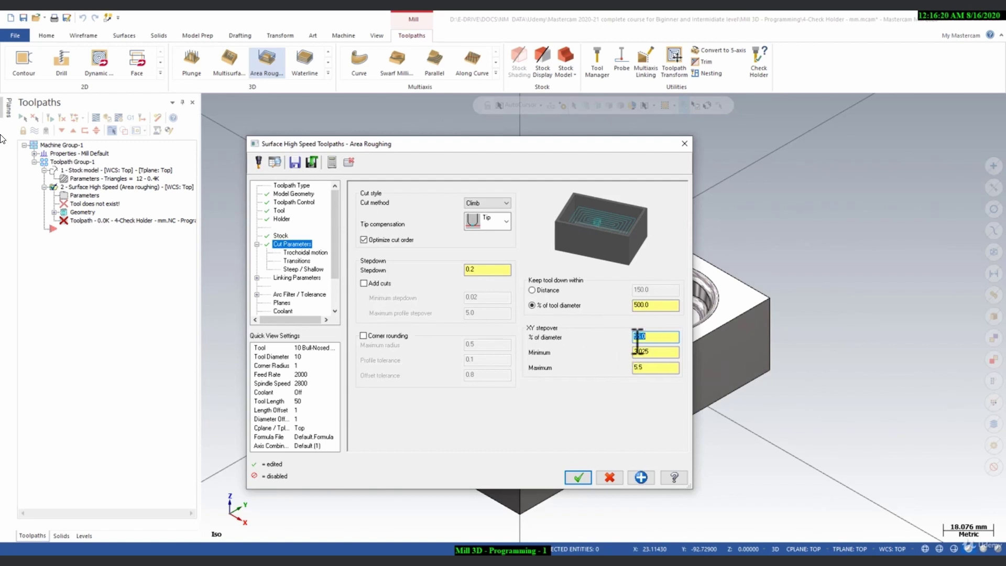
{"action": "left_click_drag", "start_coordinate": [650, 351], "coordinate": [633, 337]}
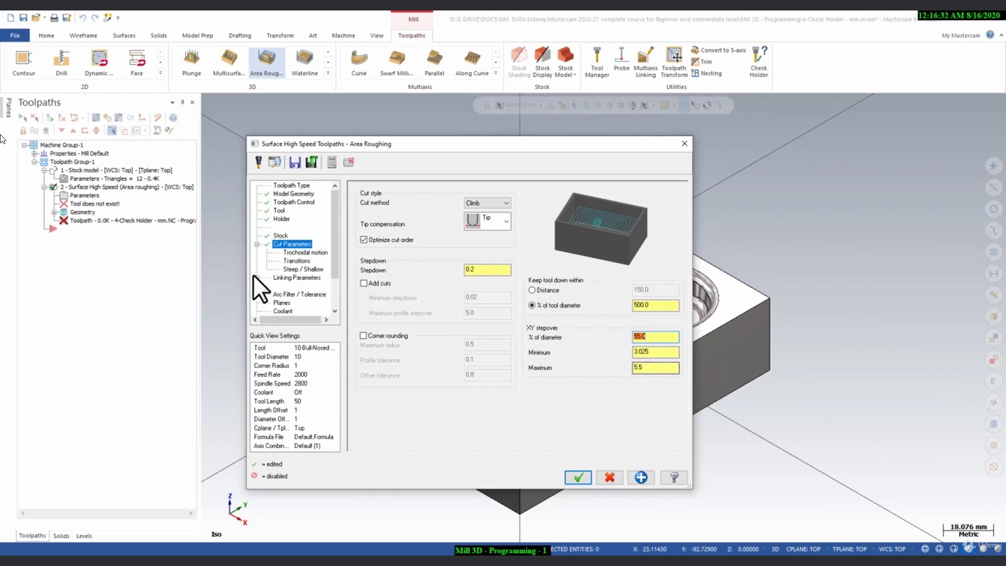
{"action": "left_click", "coordinate": [301, 253]}
Switch entry to a profile ramp with Z clearance 1, plunge angle 1 and profile length 14
{"action": "left_click", "coordinate": [299, 261]}
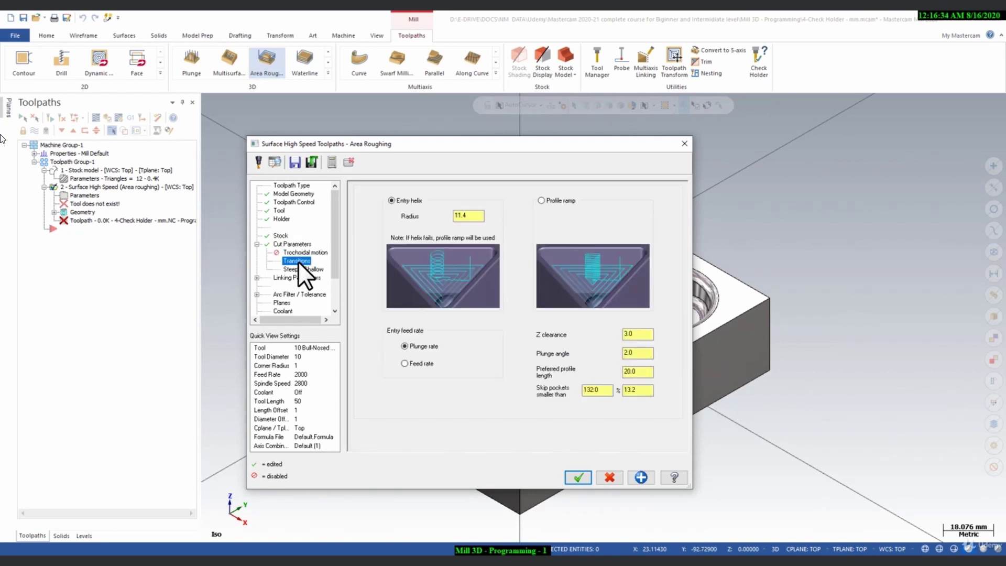
{"action": "left_click", "coordinate": [559, 199]}
{"action": "double_click", "coordinate": [630, 334]}
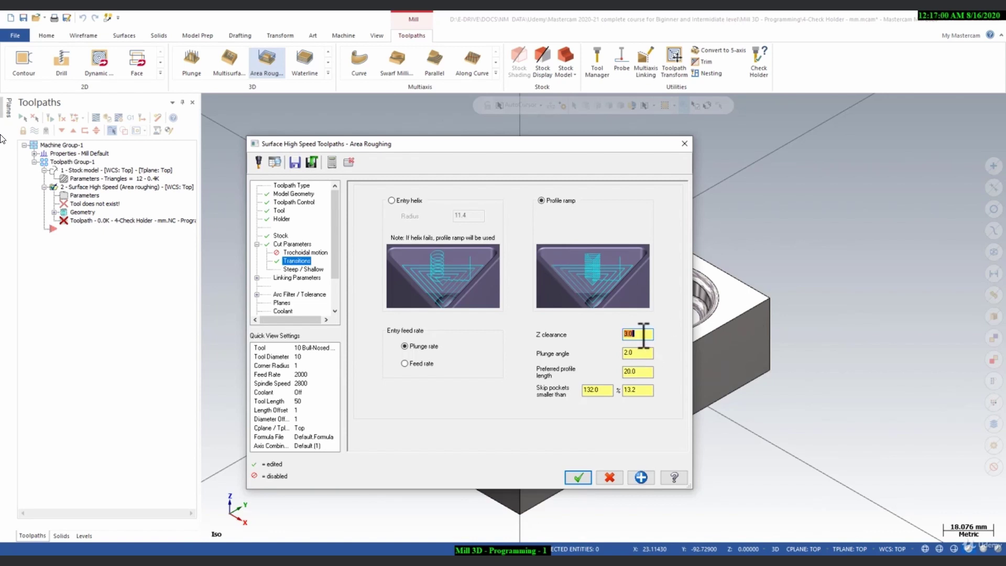
{"action": "type", "text": "1"}
{"action": "key", "text": "Tab"}
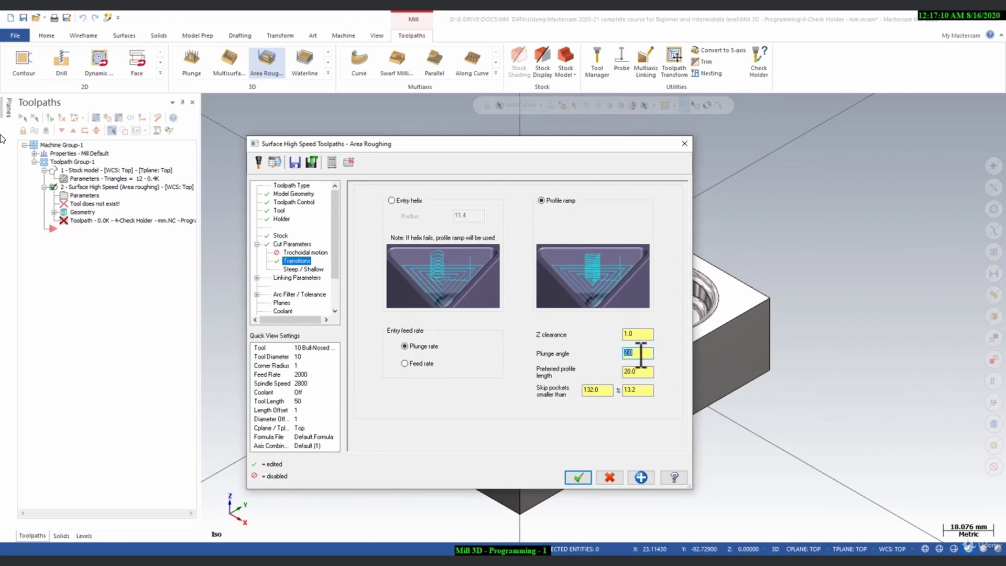
{"action": "type", "text": "1"}
{"action": "key", "text": "Tab"}
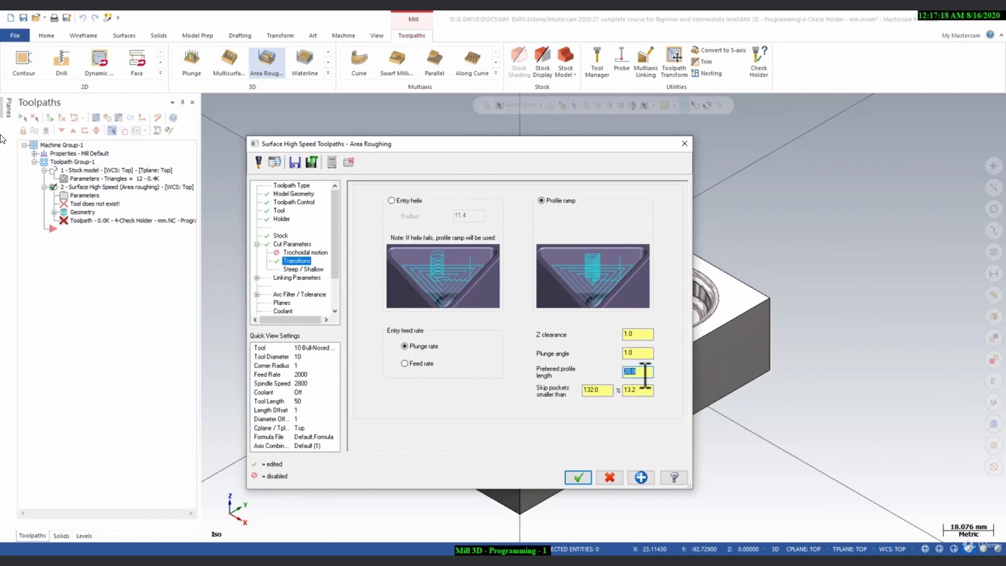
{"action": "type", "text": "14"}
Skip pockets smaller than 120 in the entry transition settings
{"action": "double_click", "coordinate": [644, 372]}
{"action": "left_click", "coordinate": [607, 390]}
{"action": "left_click_drag", "start_coordinate": [532, 146], "coordinate": [320, 148]}
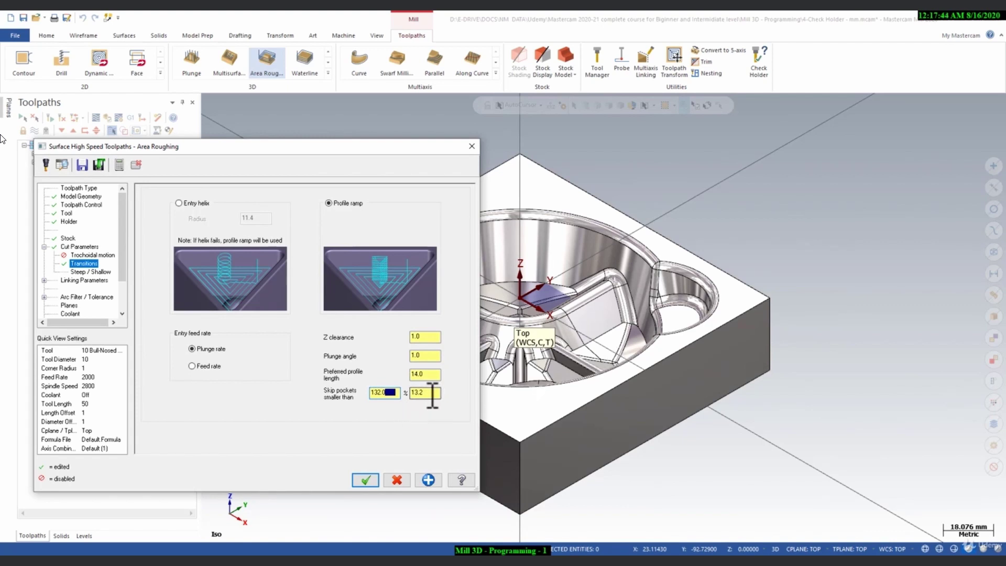
{"action": "double_click", "coordinate": [387, 393]}
{"action": "type", "text": "120"}
{"action": "key", "text": "Tab"}
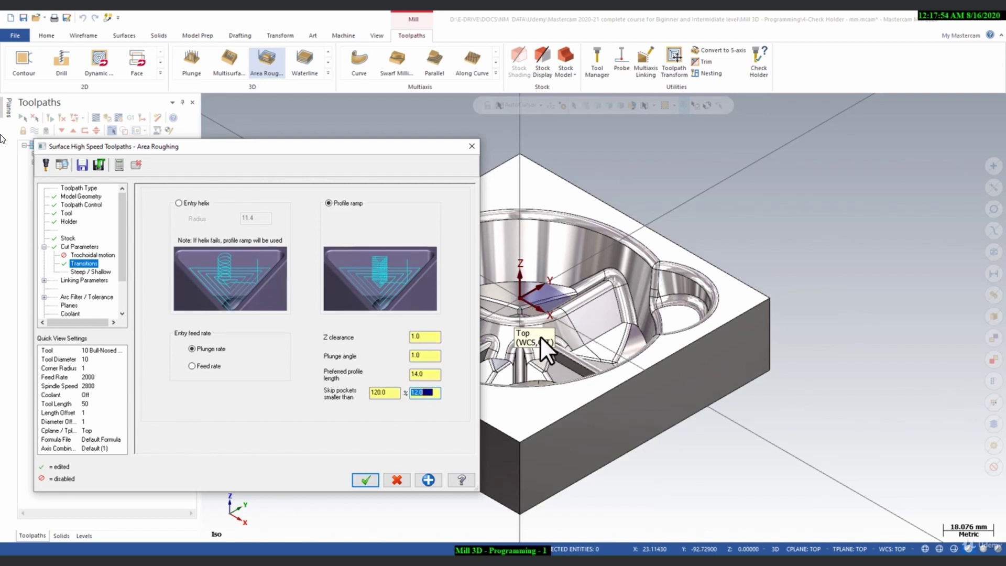
{"action": "left_click_drag", "start_coordinate": [394, 152], "coordinate": [791, 126]}
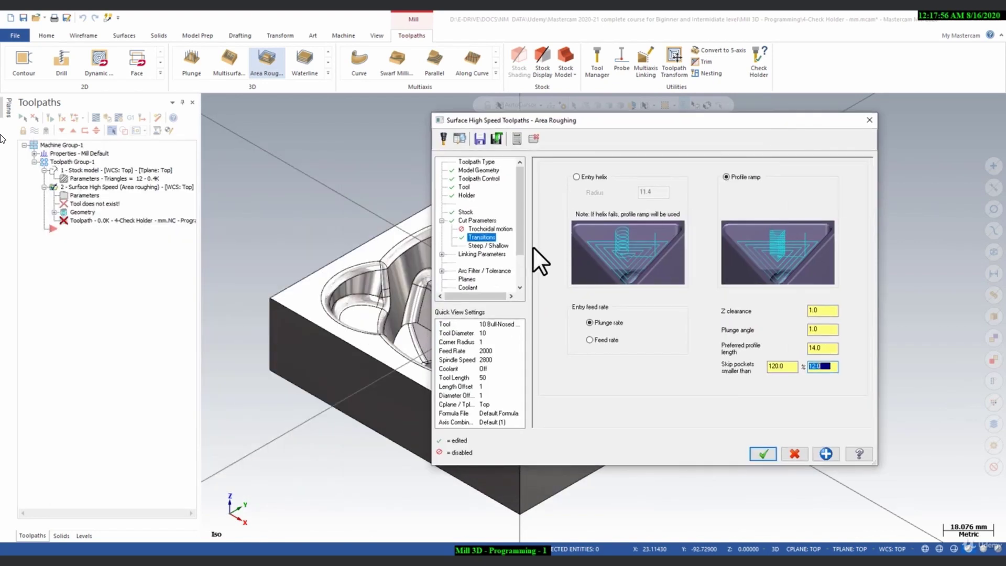
Tick the Minimum depth and Maximum depth limits on the Steep / Shallow page
{"action": "left_click", "coordinate": [479, 245]}
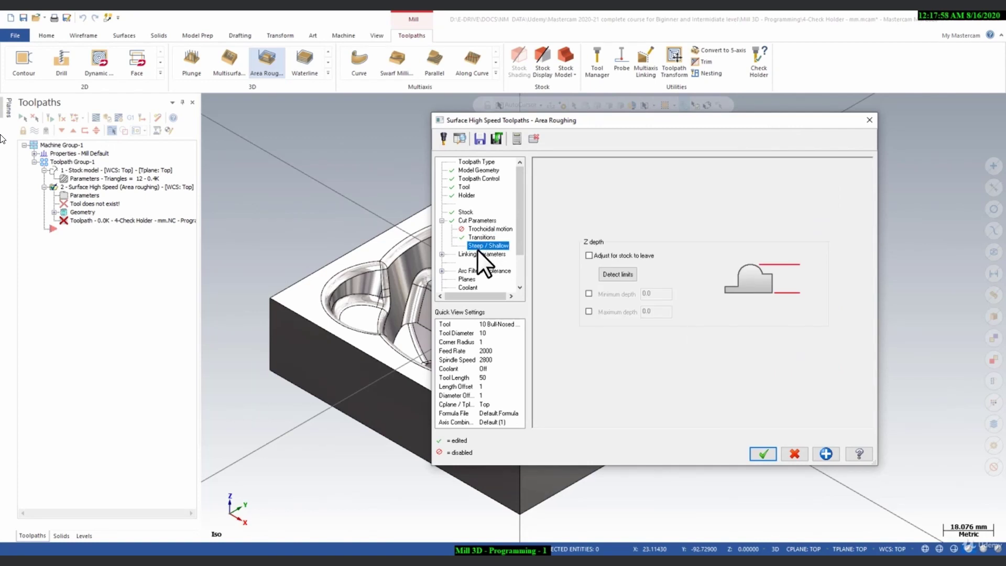
{"action": "left_click", "coordinate": [589, 293]}
{"action": "left_click", "coordinate": [589, 311]}
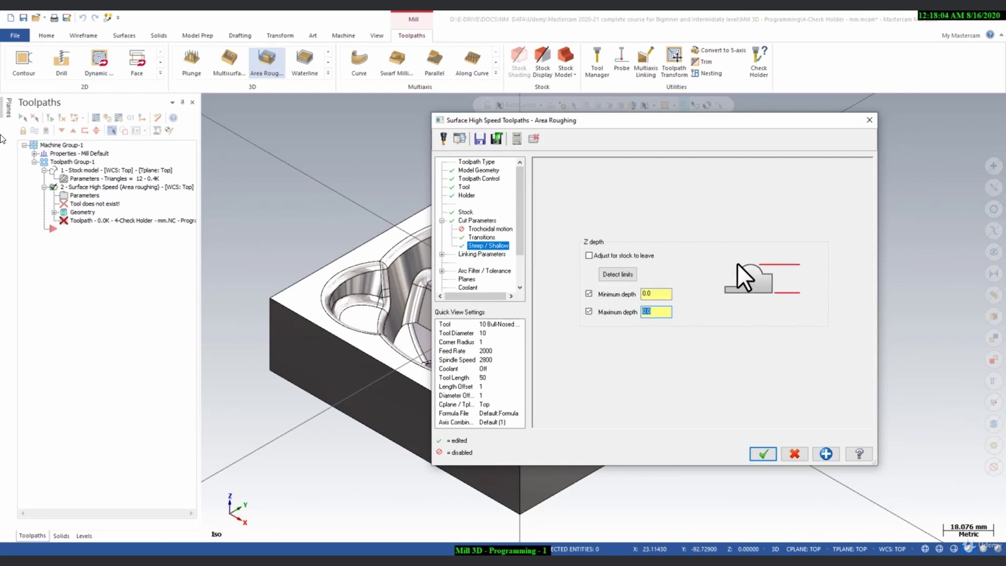
{"action": "left_click", "coordinate": [656, 294]}
{"action": "left_click_drag", "start_coordinate": [686, 123], "coordinate": [821, 124]}
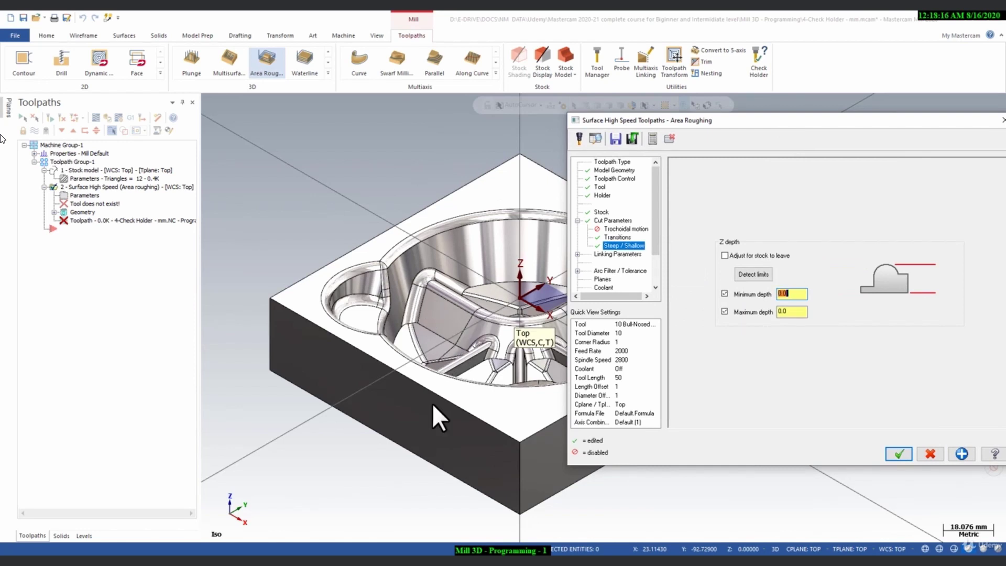
{"action": "left_click", "coordinate": [725, 293]}
Change the linking retract mode to Minimum Vertical Retract
{"action": "left_click", "coordinate": [596, 252]}
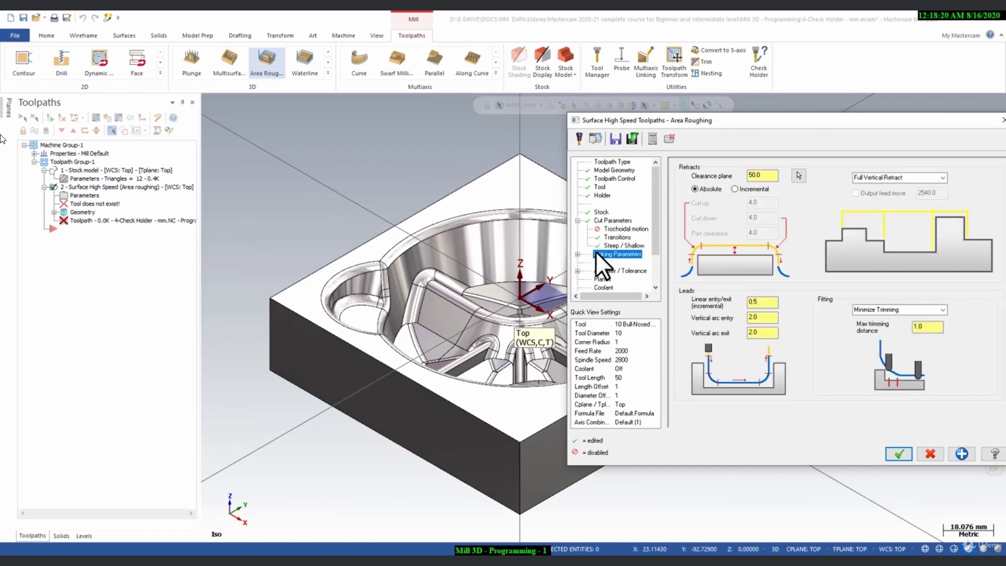
{"action": "double_click", "coordinate": [762, 175]}
{"action": "key", "text": "End"}
{"action": "double_click", "coordinate": [761, 177]}
{"action": "left_click", "coordinate": [941, 178]}
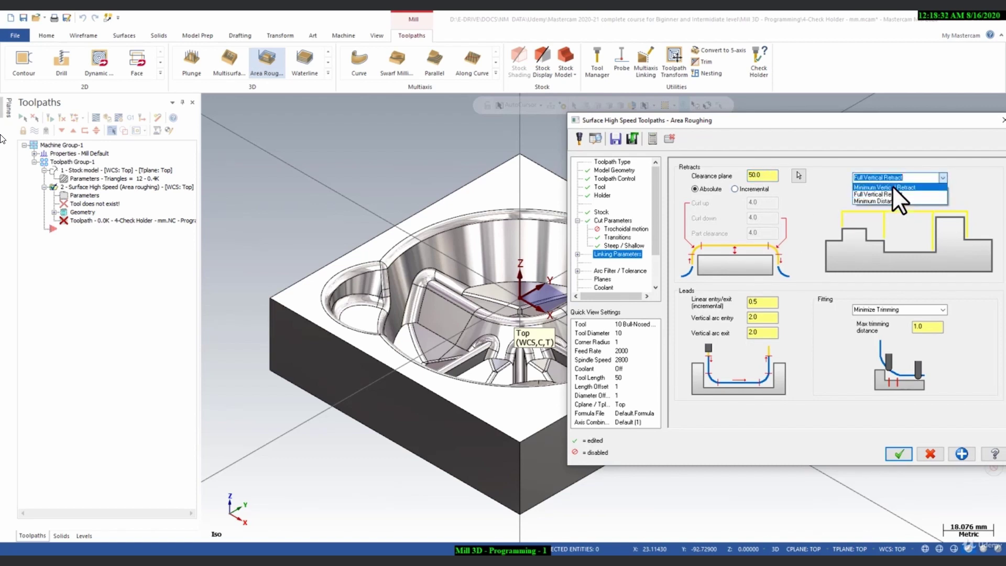
{"action": "left_click", "coordinate": [892, 187]}
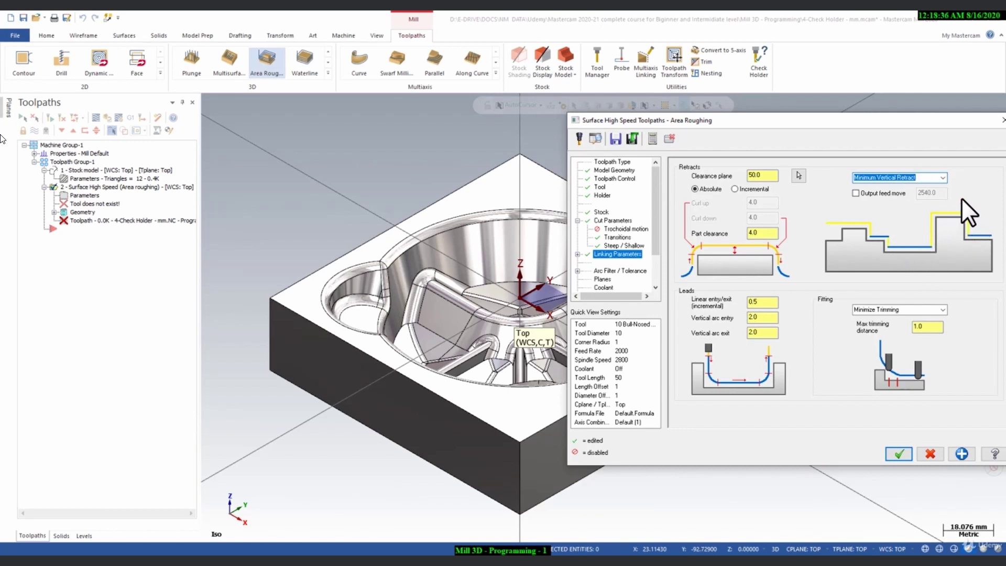
Enable the output feed move at 5000 and review the vertical arc entry and exit values
{"action": "left_click", "coordinate": [876, 194]}
{"action": "double_click", "coordinate": [922, 193]}
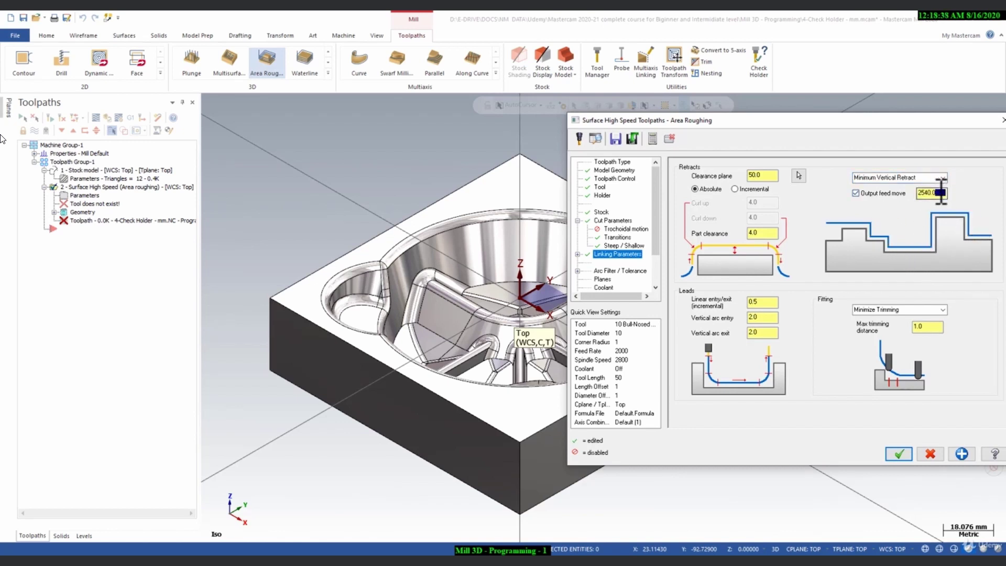
{"action": "type", "text": "500"}
{"action": "type", "text": "0"}
{"action": "key", "text": "Return"}
{"action": "double_click", "coordinate": [760, 316]}
{"action": "double_click", "coordinate": [763, 332]}
Set the total tolerance to 0.05 on the Arc Filter / Tolerance page
{"action": "left_click", "coordinate": [636, 271]}
{"action": "left_click", "coordinate": [863, 178]}
{"action": "key", "text": "shift+Left"}
{"action": "key", "text": "shift+Left"}
{"action": "key", "text": "shift+Left"}
{"action": "key", "text": "shift+Left"}
{"action": "type", "text": ".05"}
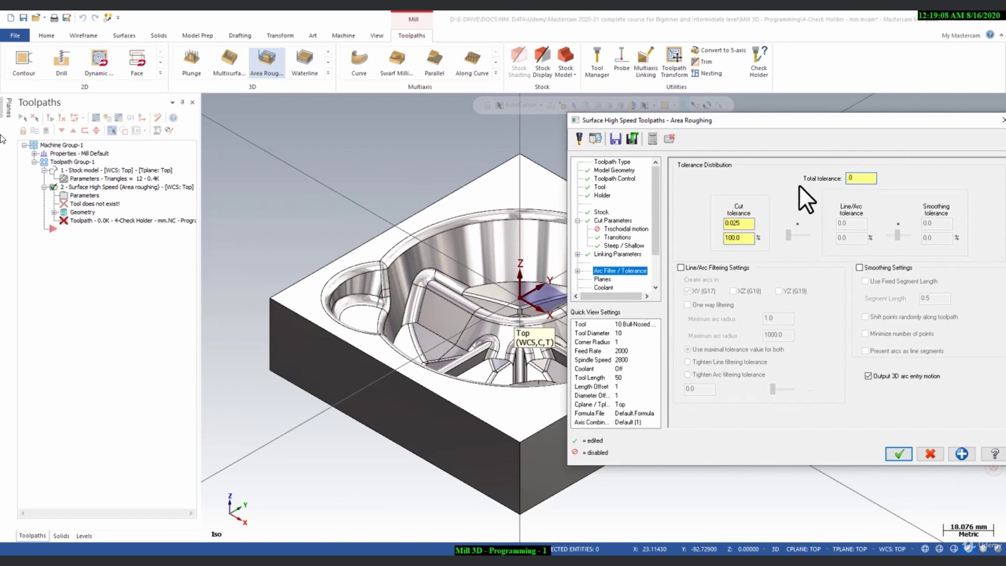
{"action": "key", "text": "Return"}
Accept the dialog to generate the area rest roughing toolpath
{"action": "left_click_drag", "start_coordinate": [875, 124], "coordinate": [687, 117]}
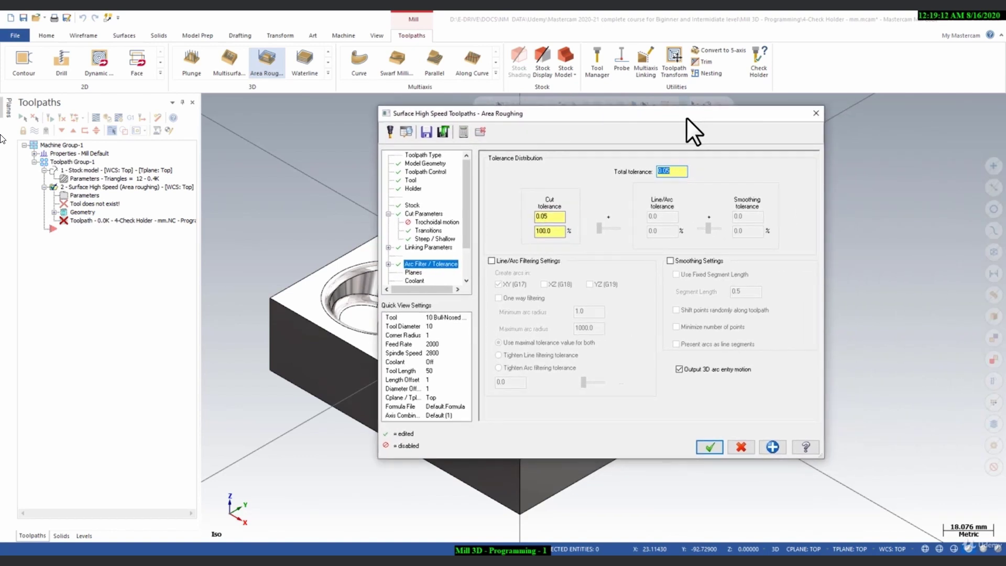
{"action": "left_click", "coordinate": [706, 445]}
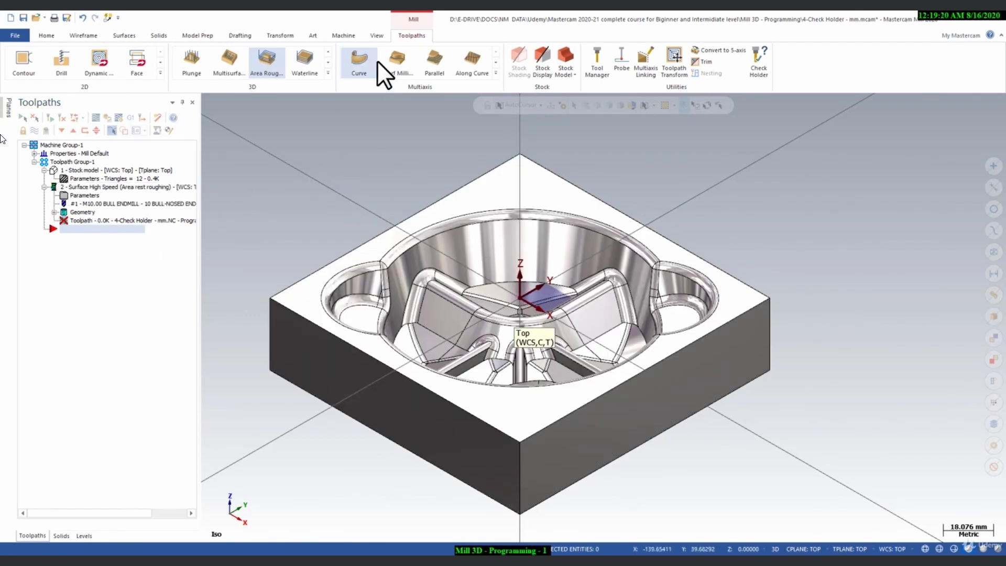
{"action": "left_click", "coordinate": [377, 36]}
Close the Multi-Threading Manager, select the rest roughing operation, and view the part from the top
{"action": "left_click", "coordinate": [490, 62]}
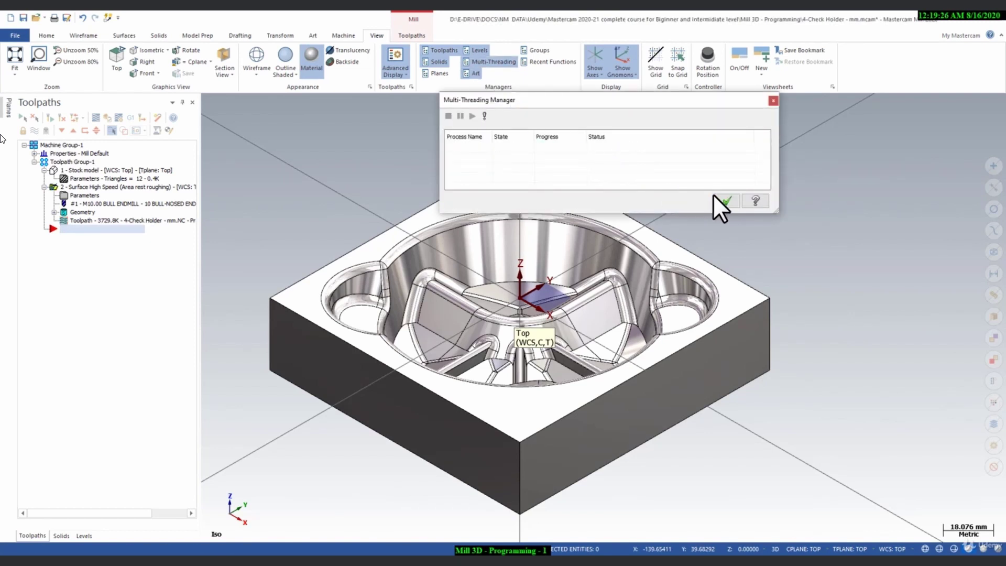
{"action": "left_click", "coordinate": [726, 202]}
{"action": "left_click", "coordinate": [89, 186]}
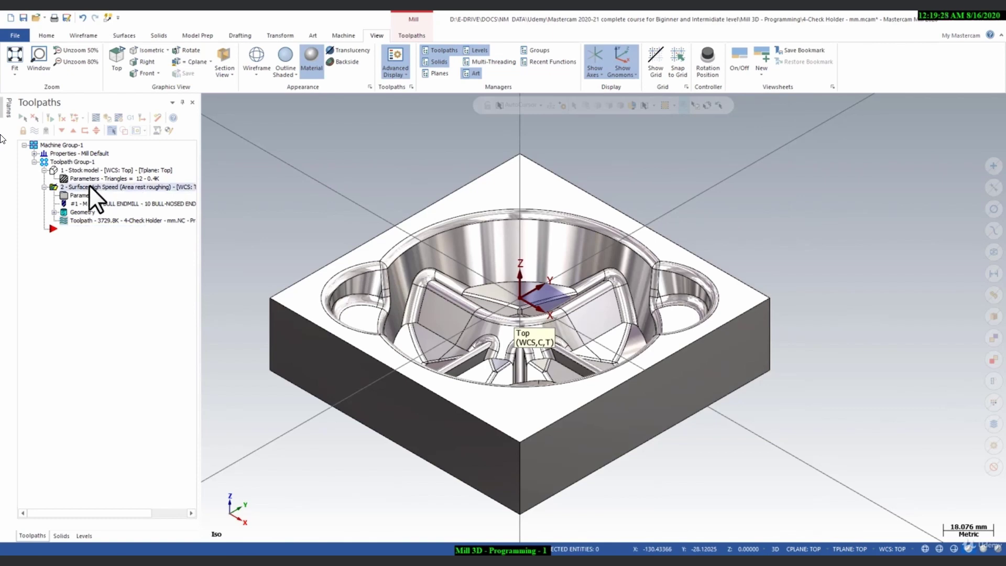
{"action": "scroll", "coordinate": [384, 292], "scroll_direction": "up", "scroll_amount": 3}
{"action": "middle_click_drag", "start_coordinate": [404, 288], "coordinate": [369, 250]}
{"action": "right_click", "coordinate": [370, 249]}
{"action": "left_click", "coordinate": [372, 261]}
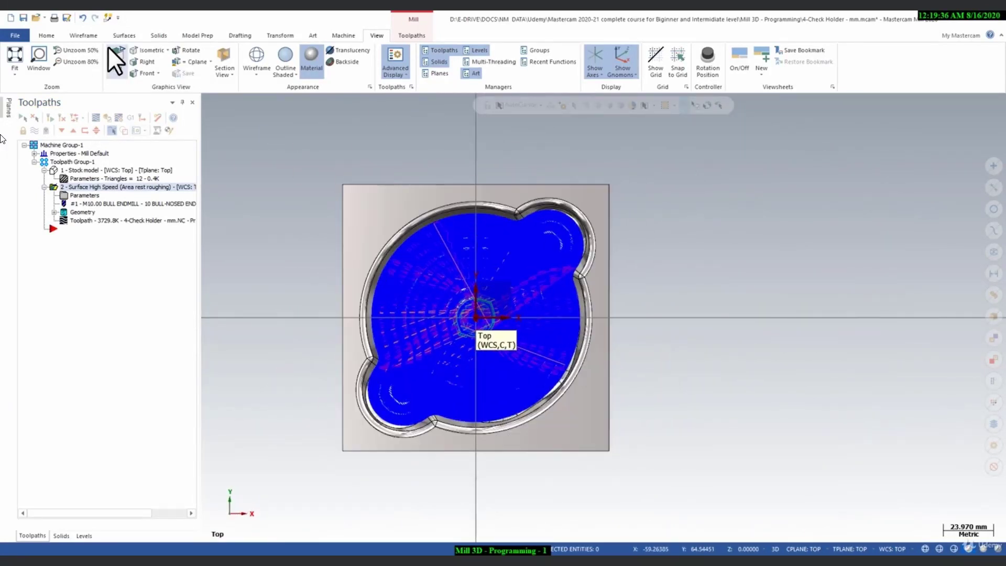
Start a dimension on the stock's top edge, cancel it, and tilt the view to inspect the toolpath
{"action": "left_click", "coordinate": [54, 35]}
{"action": "left_click", "coordinate": [231, 37]}
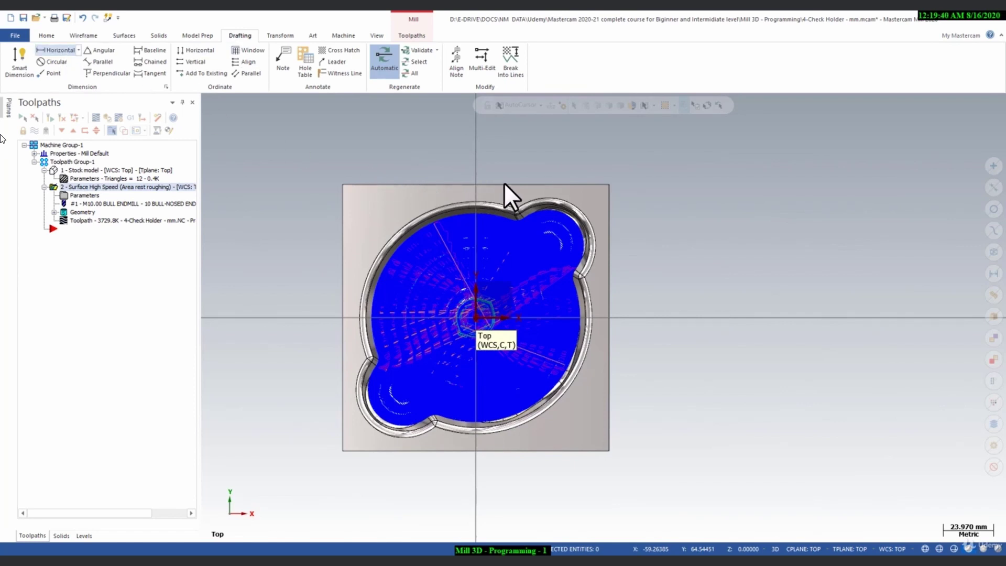
{"action": "left_click", "coordinate": [549, 169]}
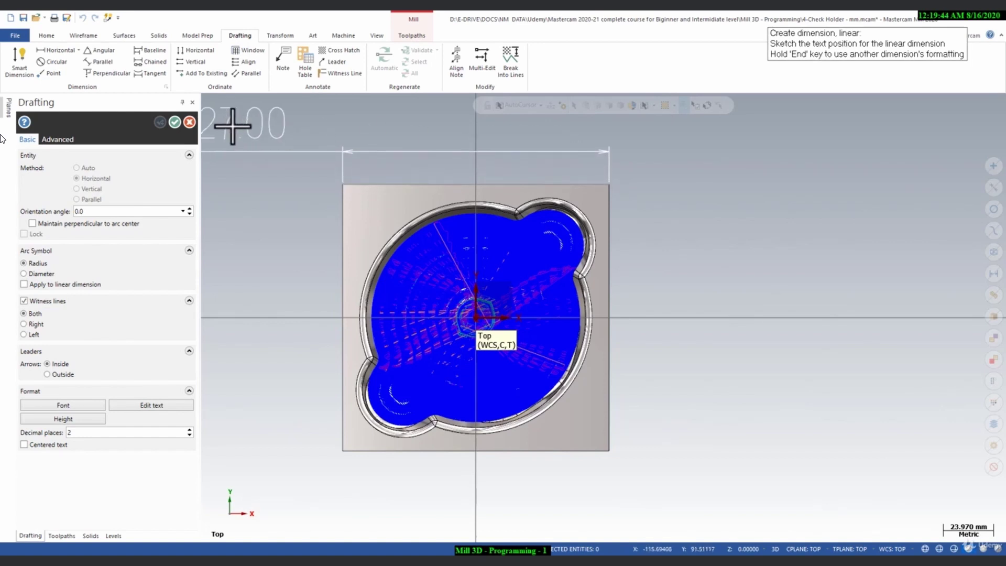
{"action": "left_click", "coordinate": [189, 121]}
{"action": "scroll", "coordinate": [314, 303], "scroll_direction": "up", "scroll_amount": 2}
{"action": "middle_click_drag", "start_coordinate": [427, 289], "coordinate": [378, 292]}
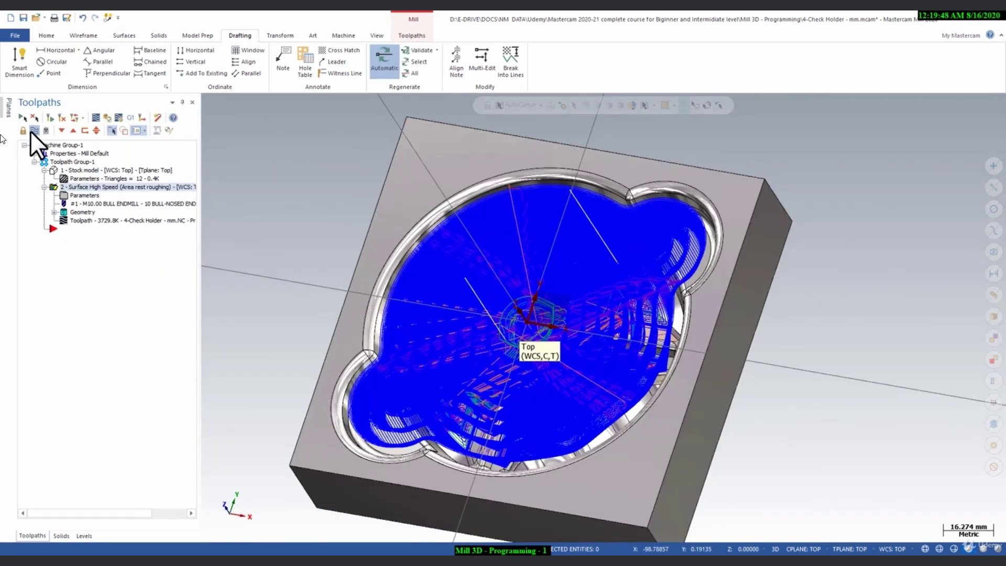